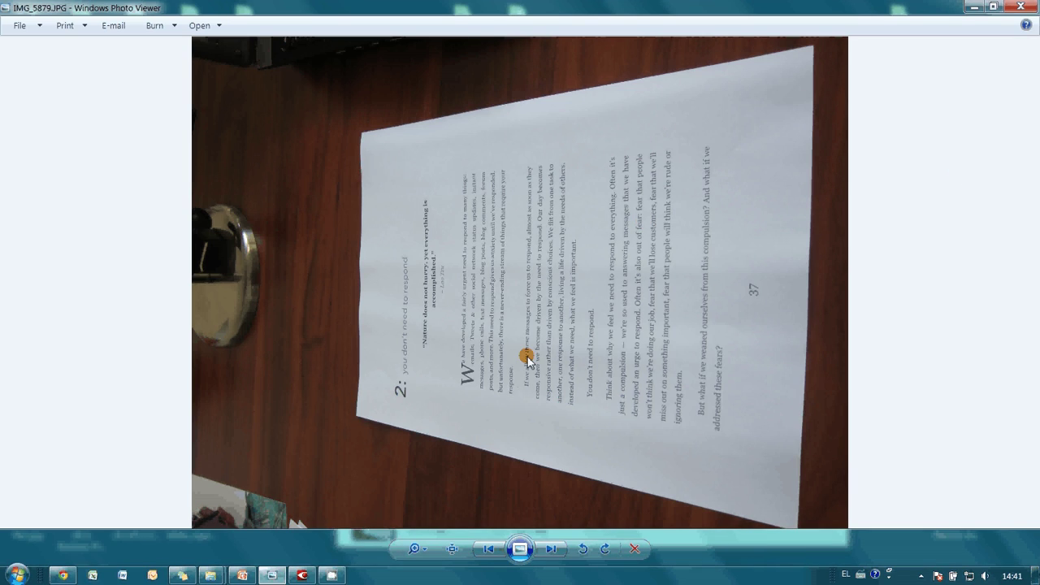
# Open the photo IMG_5879.JPG from the book folder as page 1 of the document.
pyautogui.click(302, 575)
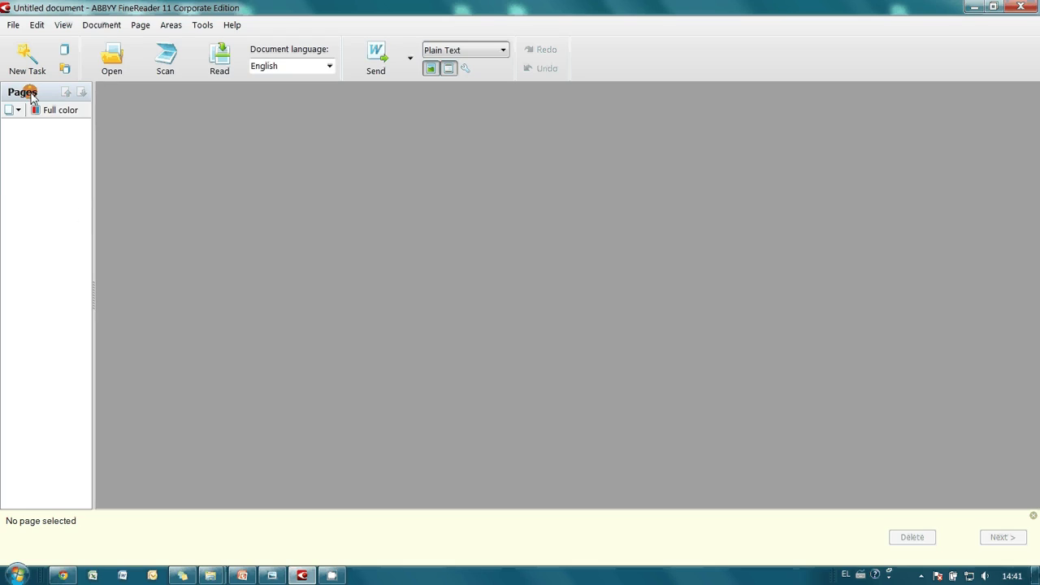
pyautogui.click(13, 25)
pyautogui.click(27, 77)
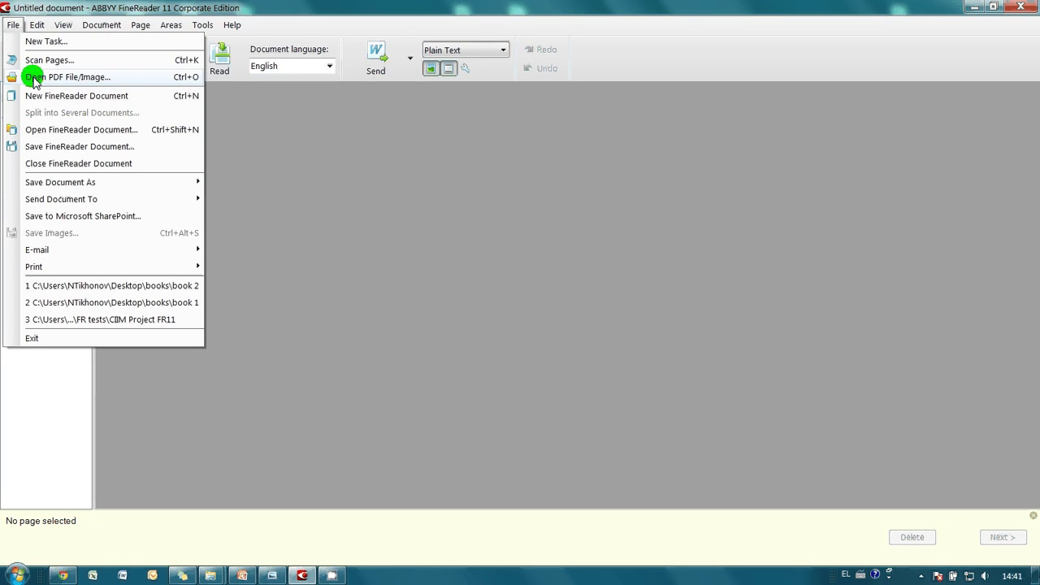
pyautogui.click(499, 191)
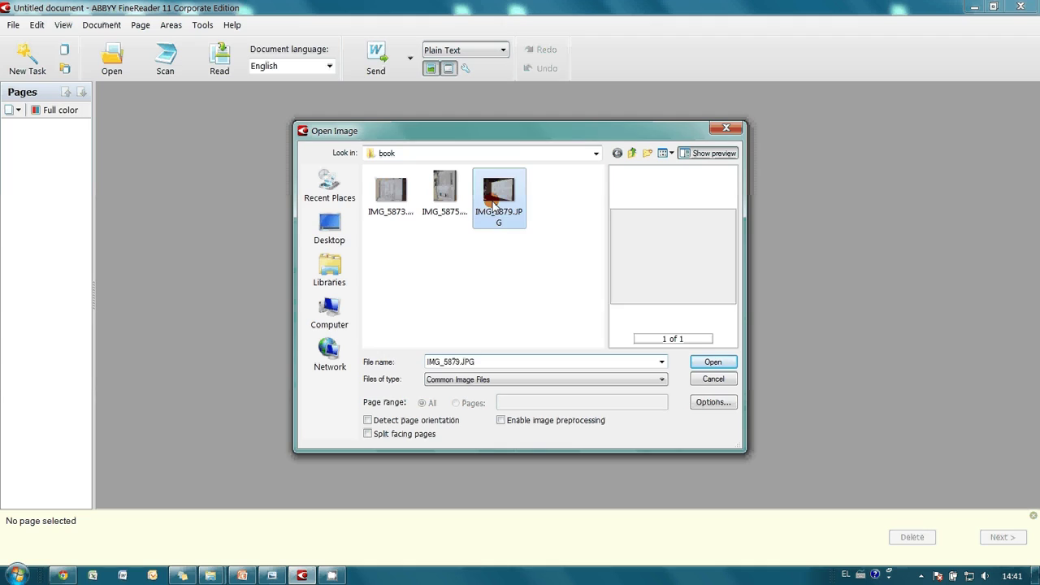
pyautogui.click(713, 362)
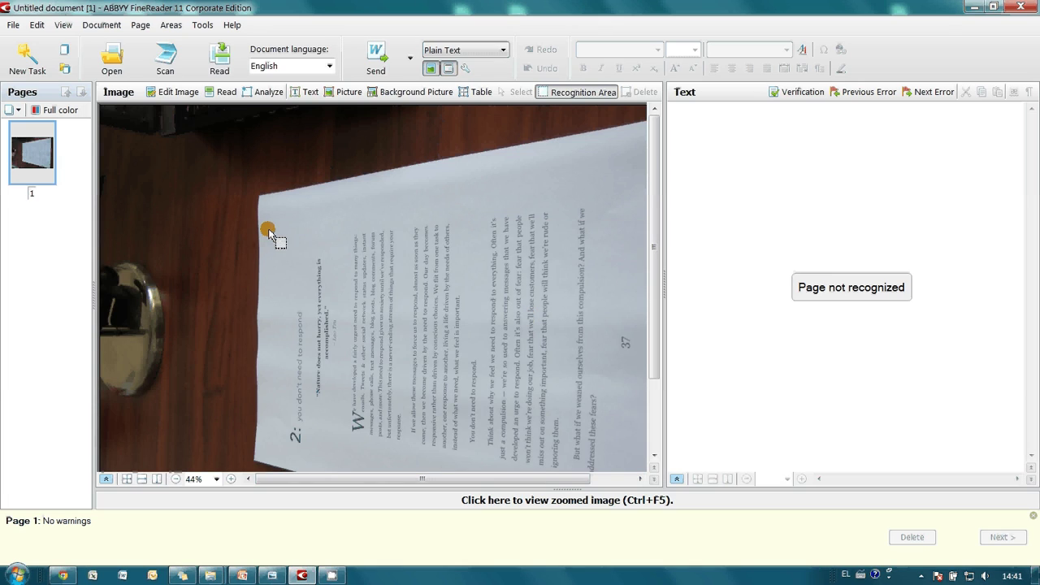
# Open page 1 in the Image Editor and rotate it right a quarter turn so the text reads upright.
pyautogui.click(32, 147)
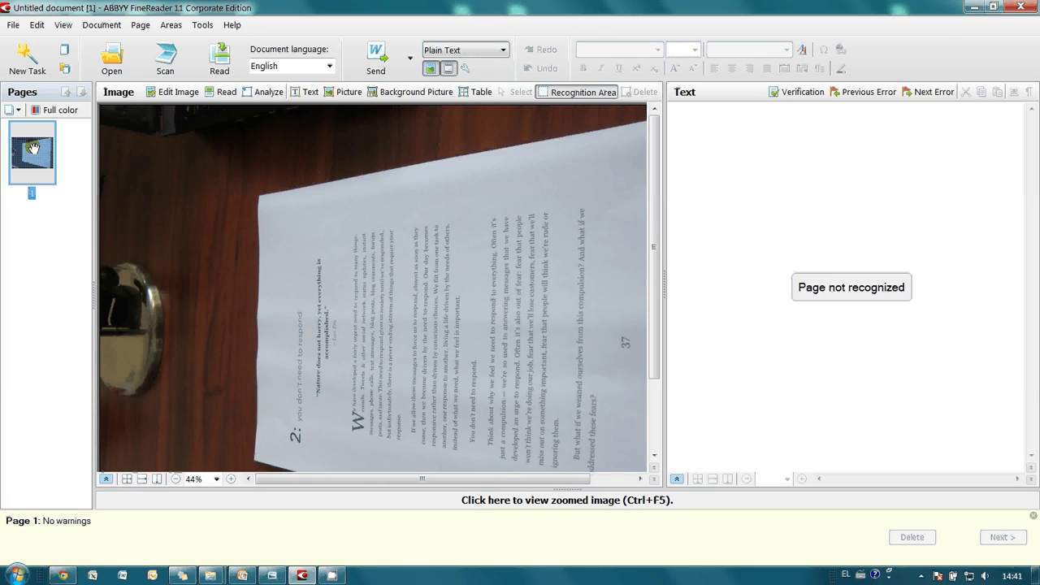
pyautogui.click(185, 93)
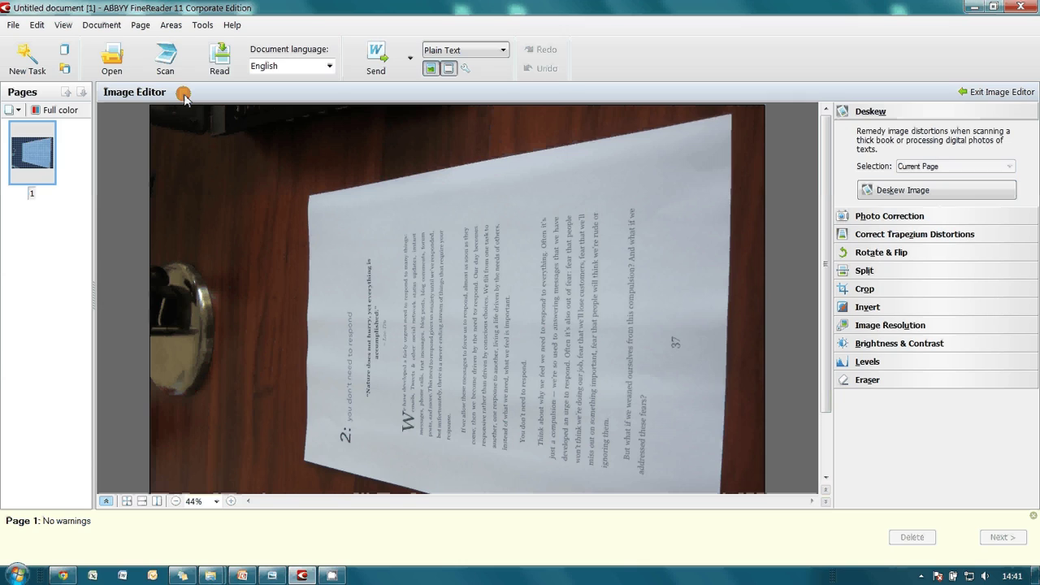
pyautogui.moveTo(433, 226); pyautogui.dragTo(766, 280)
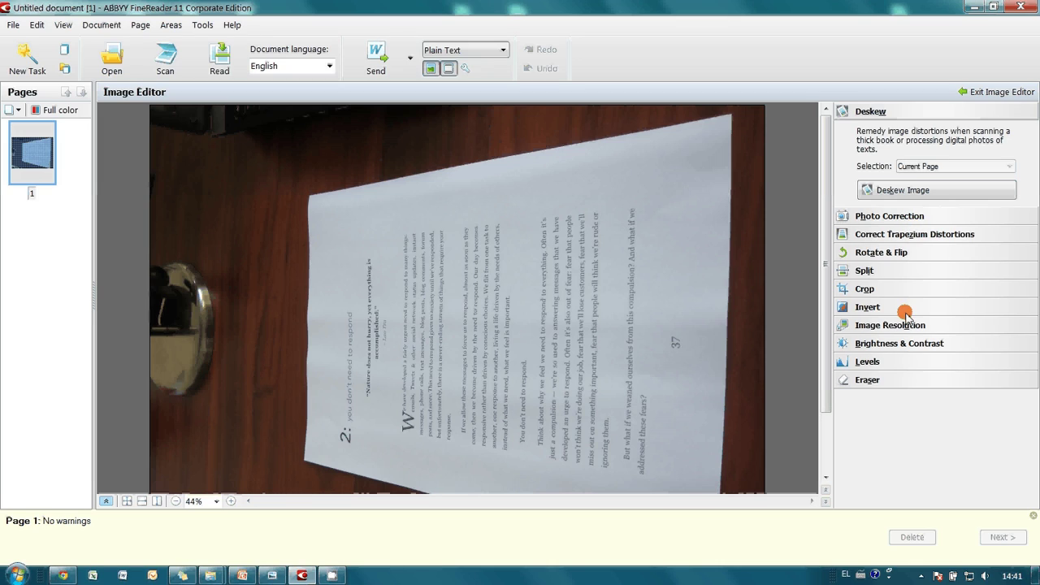
pyautogui.click(906, 252)
pyautogui.click(903, 216)
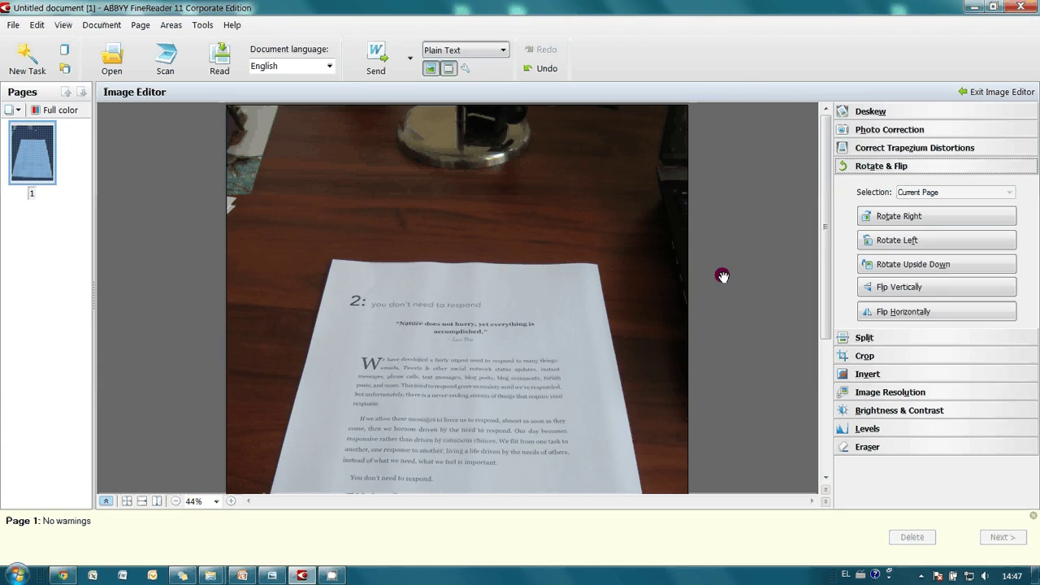
# Drag the four Correct Trapezium Distortions grid corners onto the photographed page's corners.
pyautogui.click(900, 153)
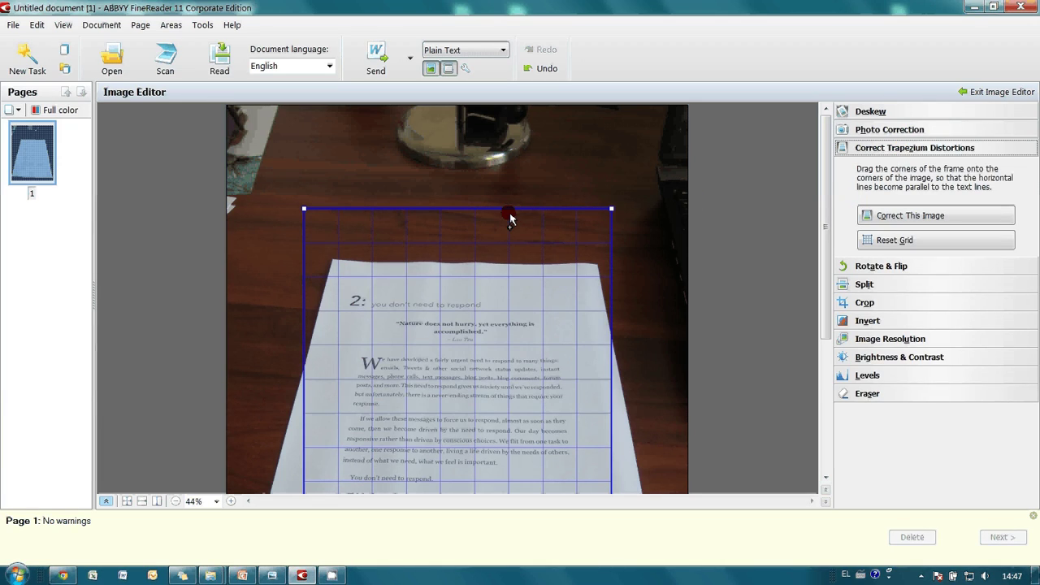
pyautogui.moveTo(302, 208); pyautogui.dragTo(332, 259)
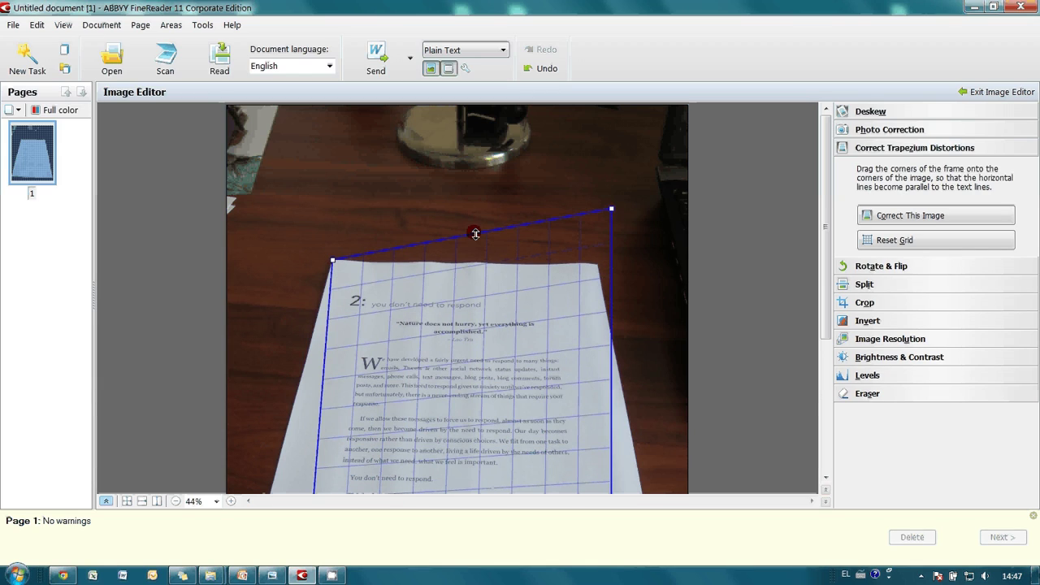
pyautogui.moveTo(612, 208); pyautogui.dragTo(598, 263)
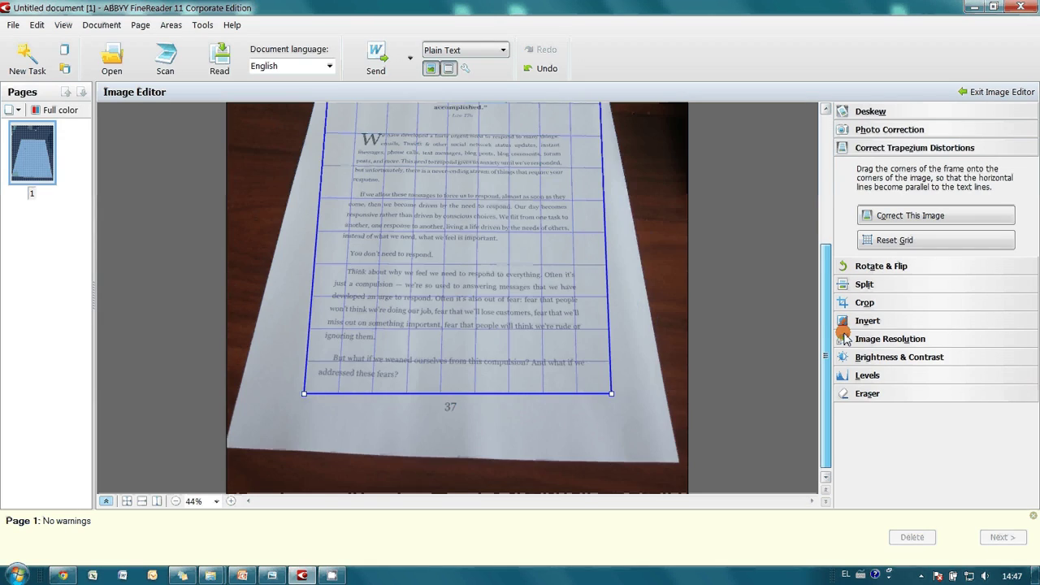
pyautogui.moveTo(823, 207)
pyautogui.mouseDown()
pyautogui.moveTo(853, 392)
pyautogui.moveTo(601, 415)
pyautogui.mouseUp()
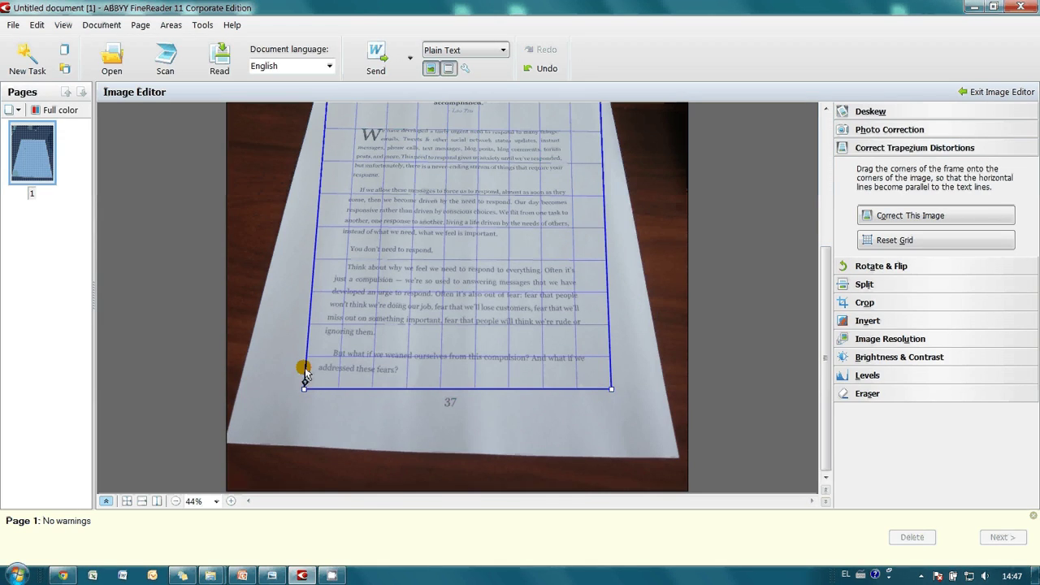
pyautogui.moveTo(304, 389); pyautogui.dragTo(226, 440)
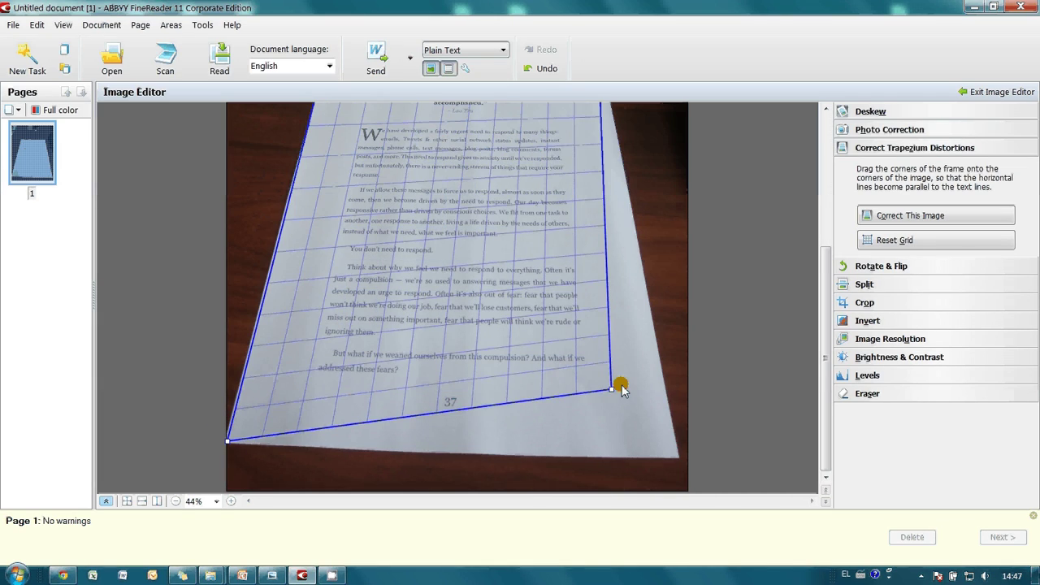
pyautogui.moveTo(612, 388); pyautogui.dragTo(680, 457)
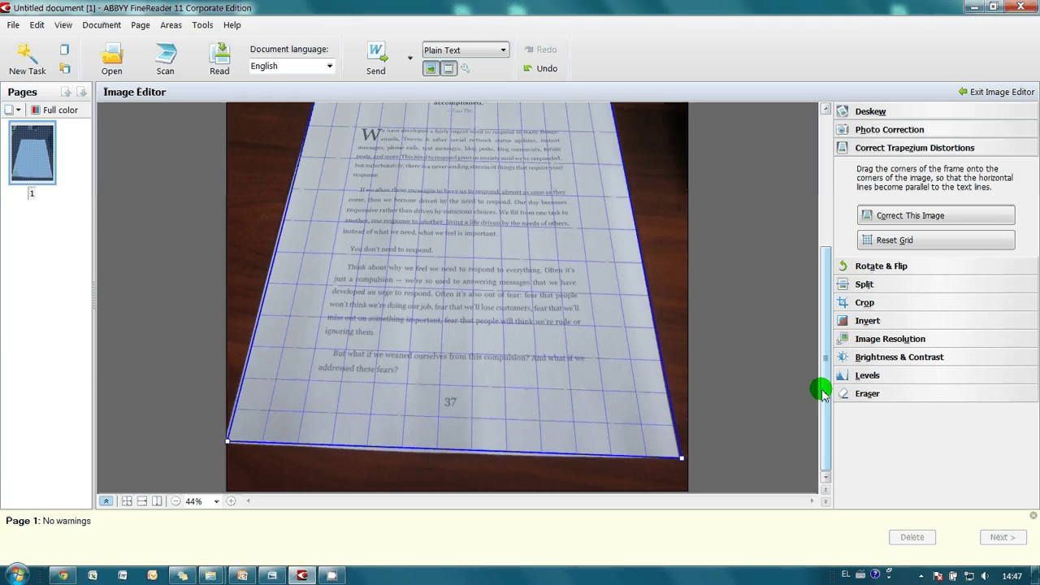
pyautogui.moveTo(822, 390); pyautogui.dragTo(817, 239)
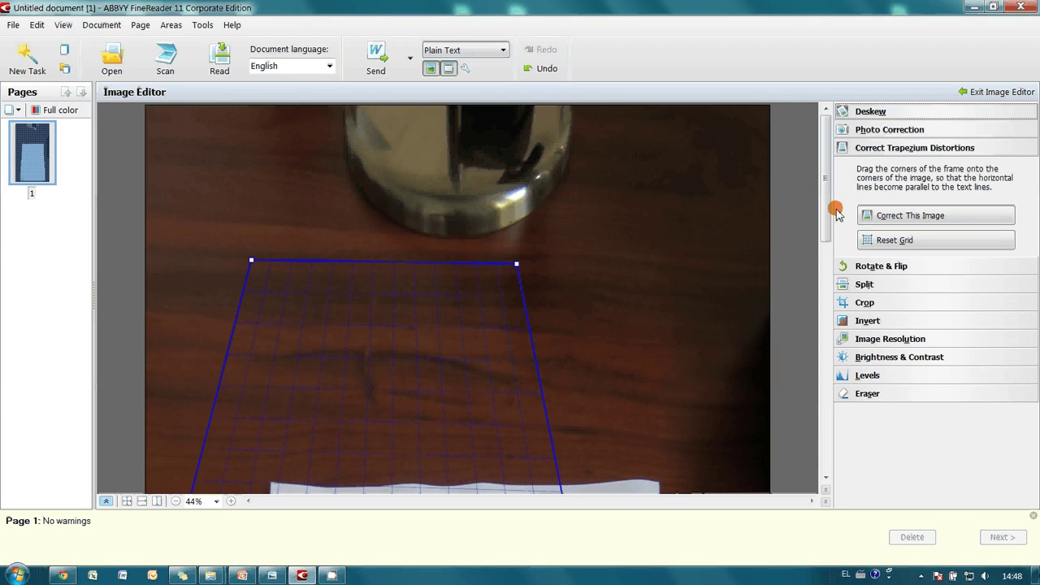
pyautogui.moveTo(825, 207); pyautogui.dragTo(813, 371)
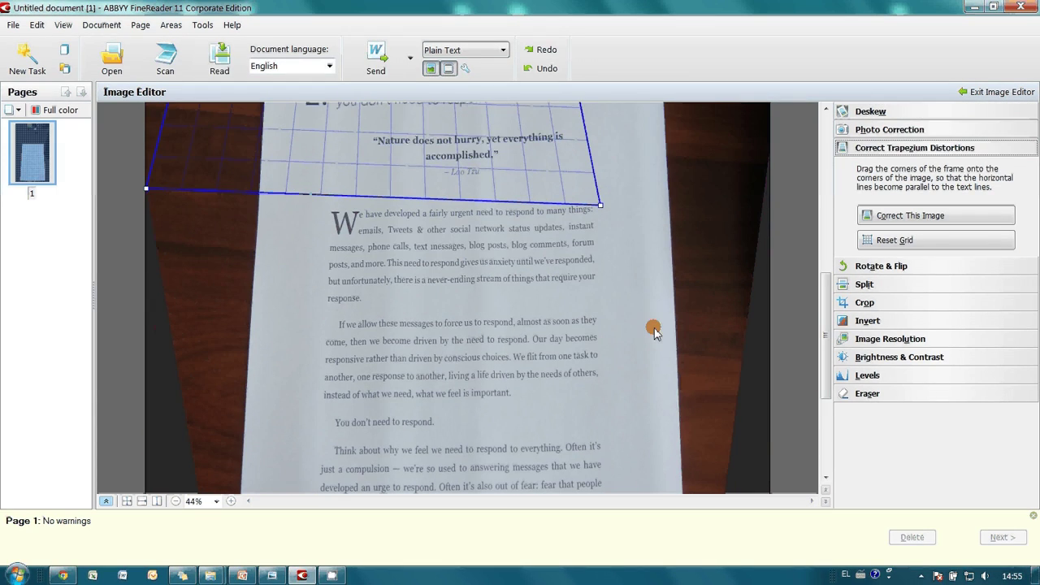
# Apply Photo Correction's Straighten Text Lines to the page twice.
pyautogui.click(901, 130)
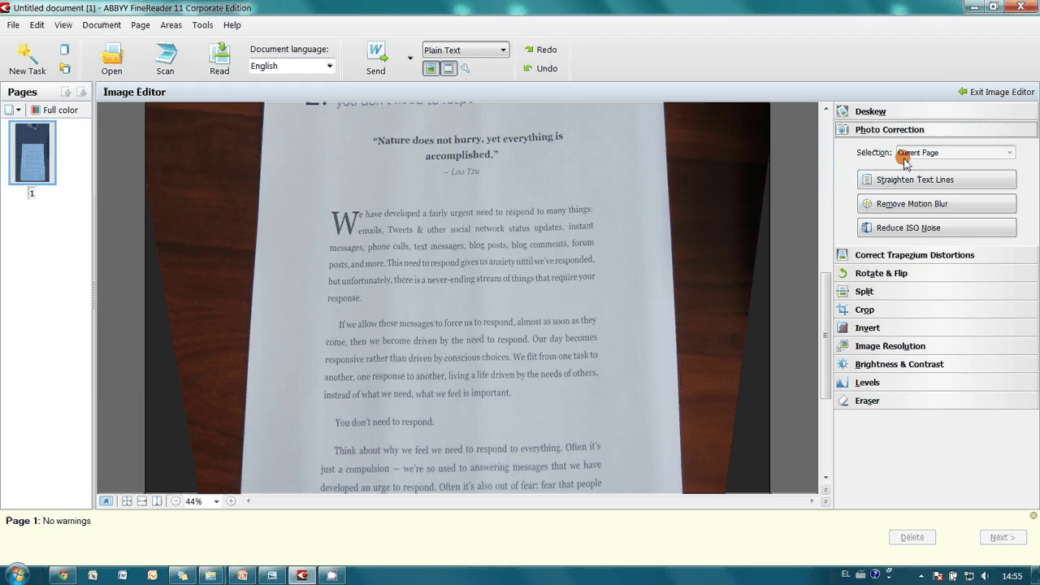
pyautogui.click(899, 181)
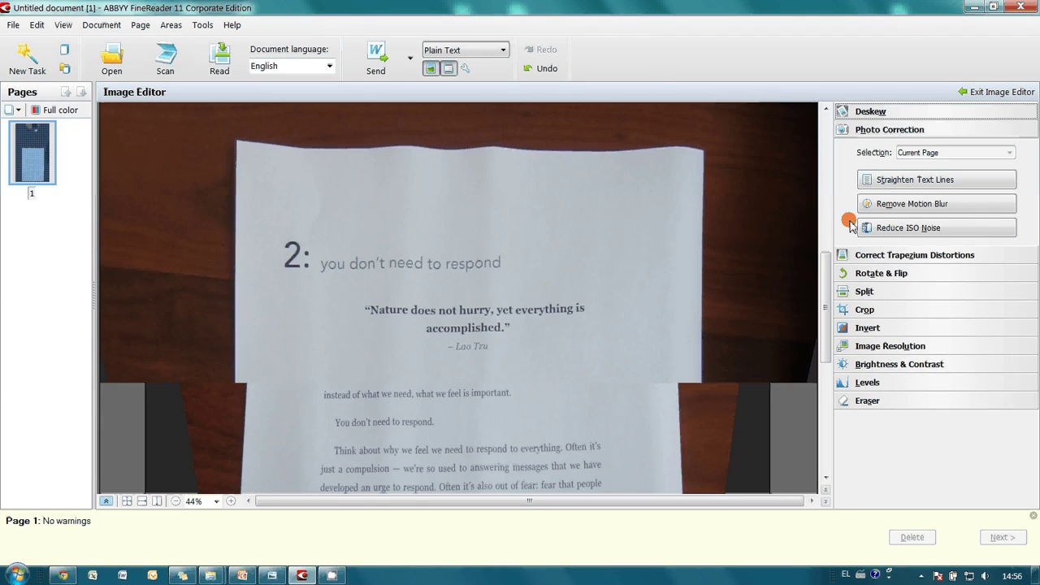
pyautogui.click(918, 181)
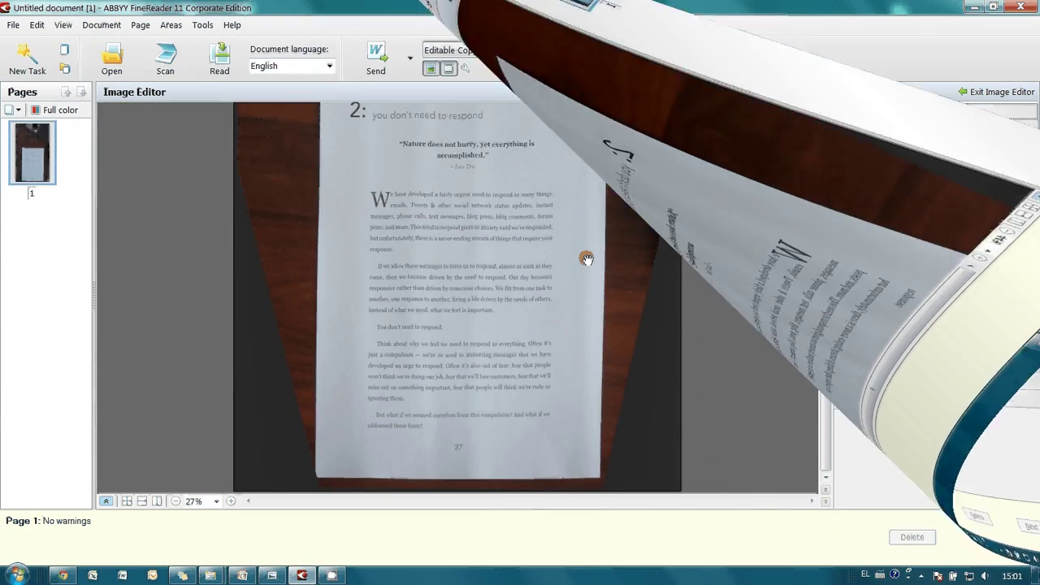
# Leave the Image Editor, mark the quote and body text as a Text area, and read page 1.
pyautogui.click(999, 92)
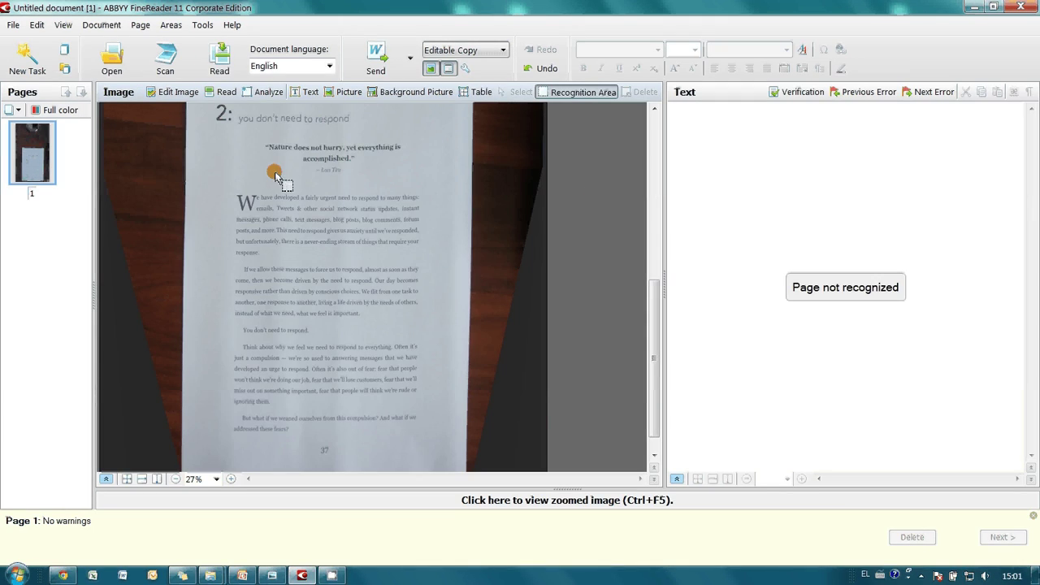
pyautogui.moveTo(228, 170)
pyautogui.mouseDown()
pyautogui.moveTo(315, 239)
pyautogui.moveTo(425, 355)
pyautogui.moveTo(431, 437)
pyautogui.mouseUp()
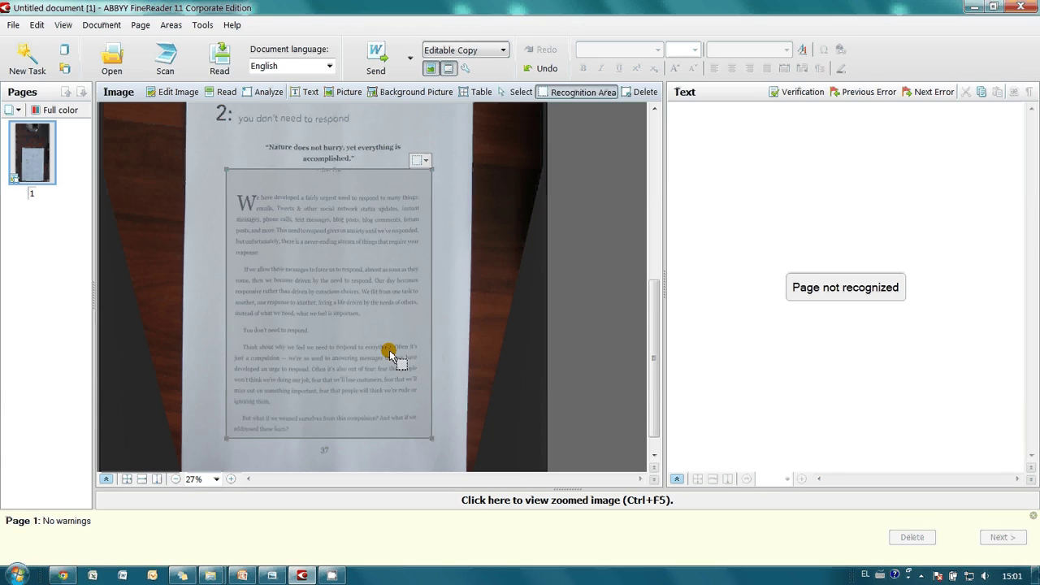
pyautogui.moveTo(335, 169); pyautogui.dragTo(335, 142)
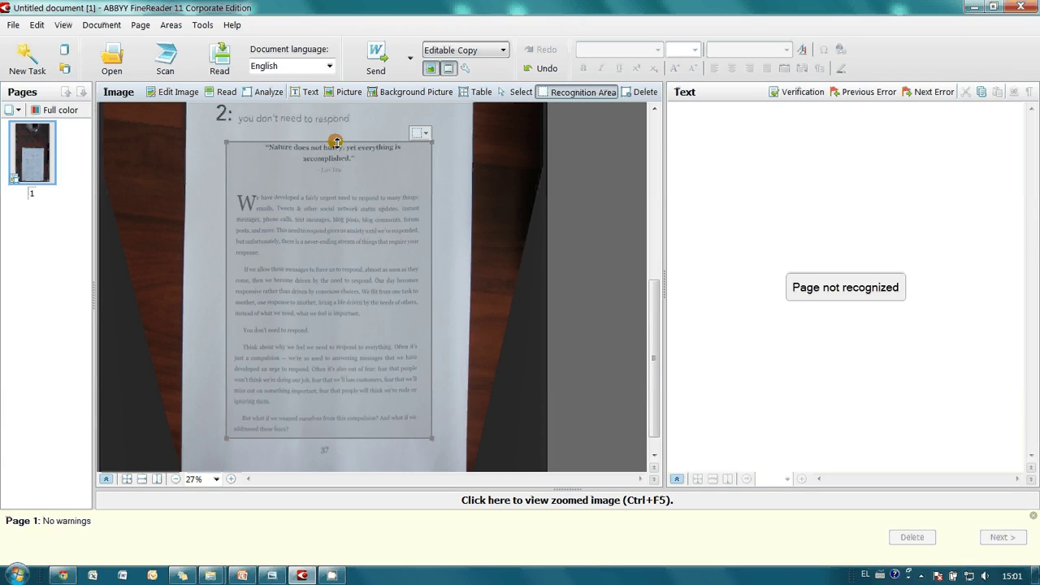
pyautogui.click(423, 133)
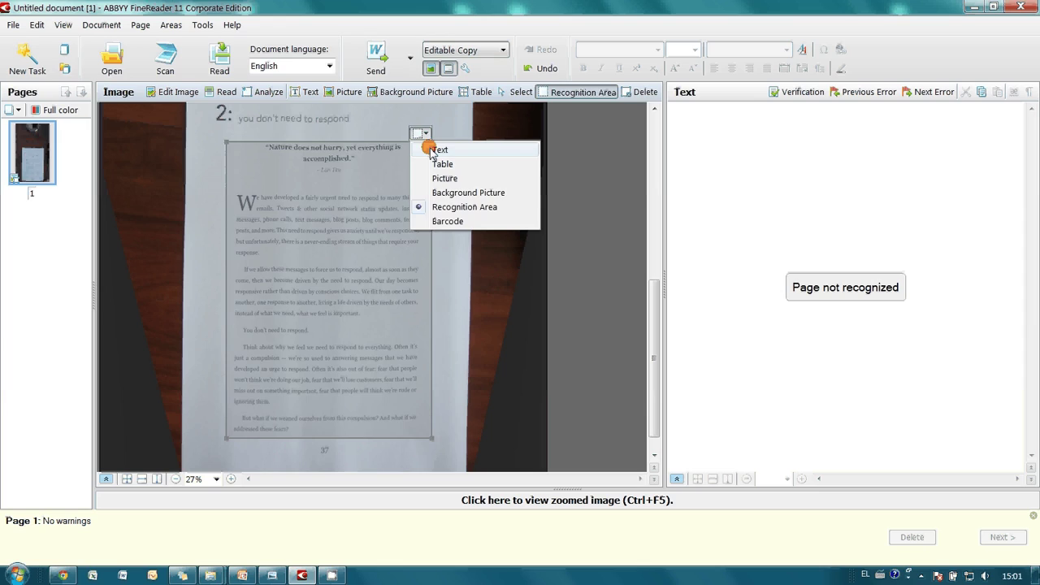
pyautogui.click(433, 150)
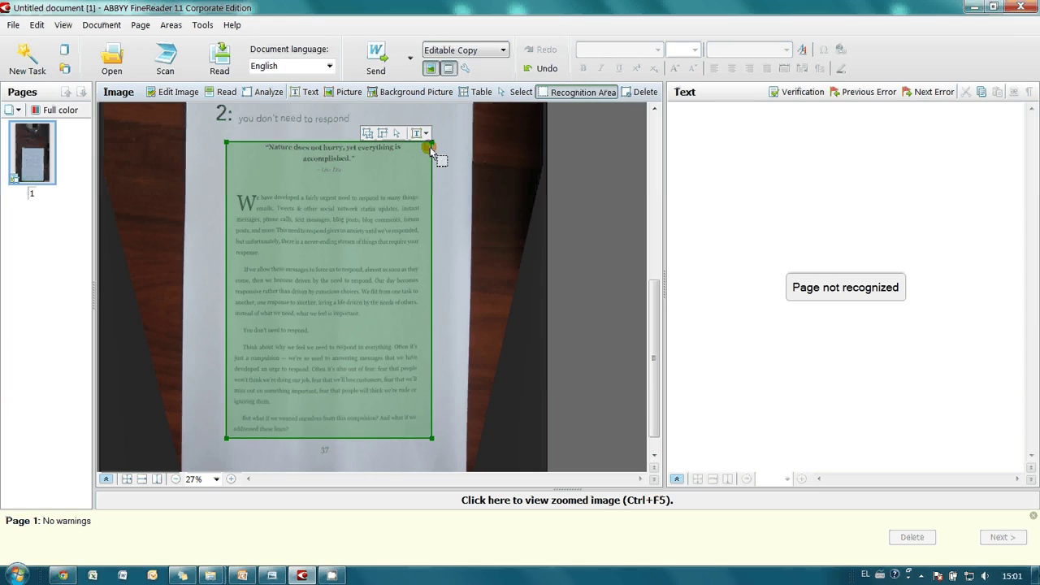
pyautogui.rightClick(16, 146)
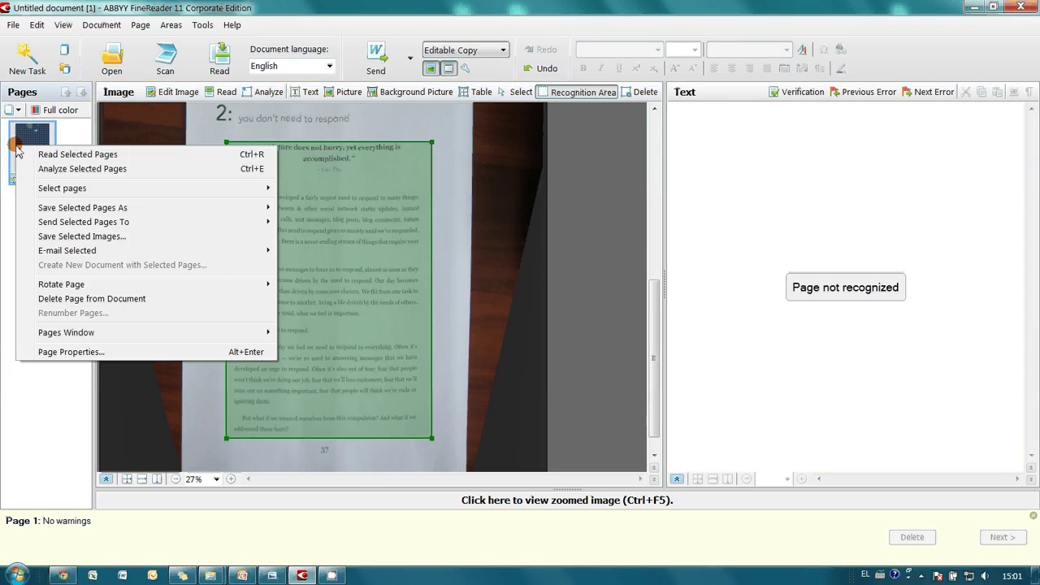
pyautogui.click(81, 154)
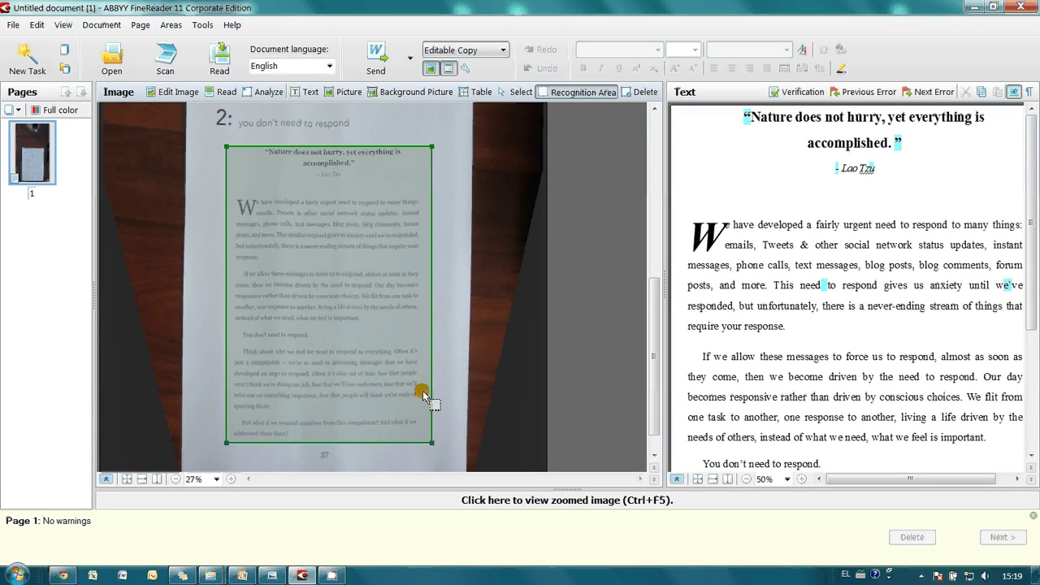
# Open IMG_5875.JPG with automatic orientation detection, Split facing pages and image preprocessing enabled.
pyautogui.click(445, 189)
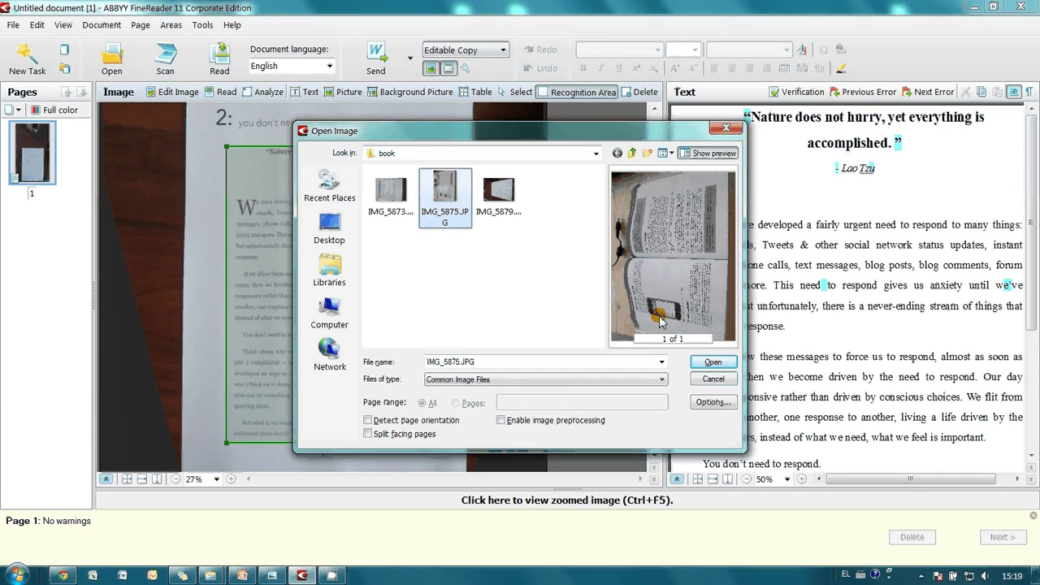
pyautogui.click(707, 363)
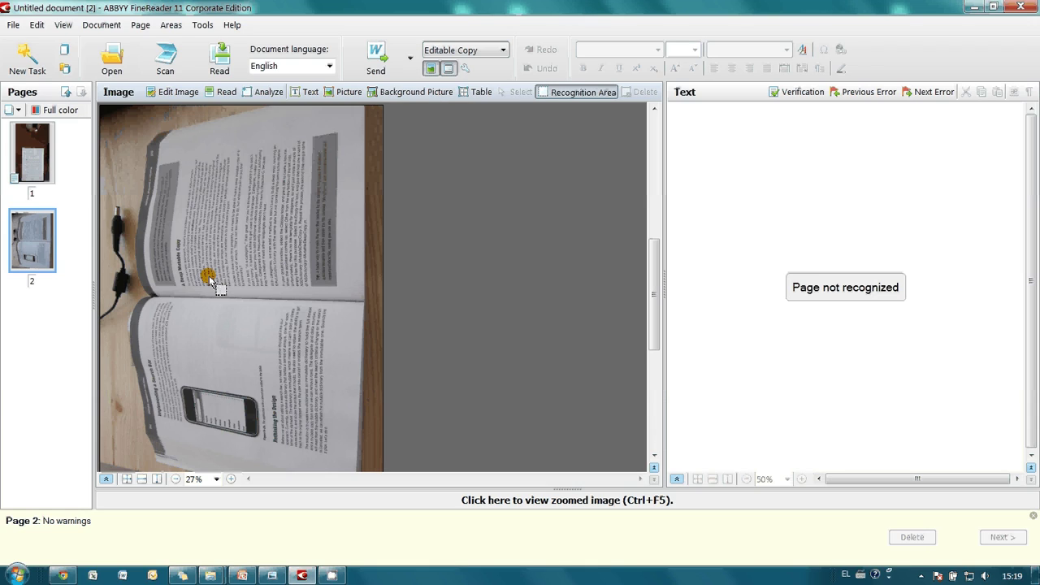
pyautogui.hotkey('ctrl', 'o')
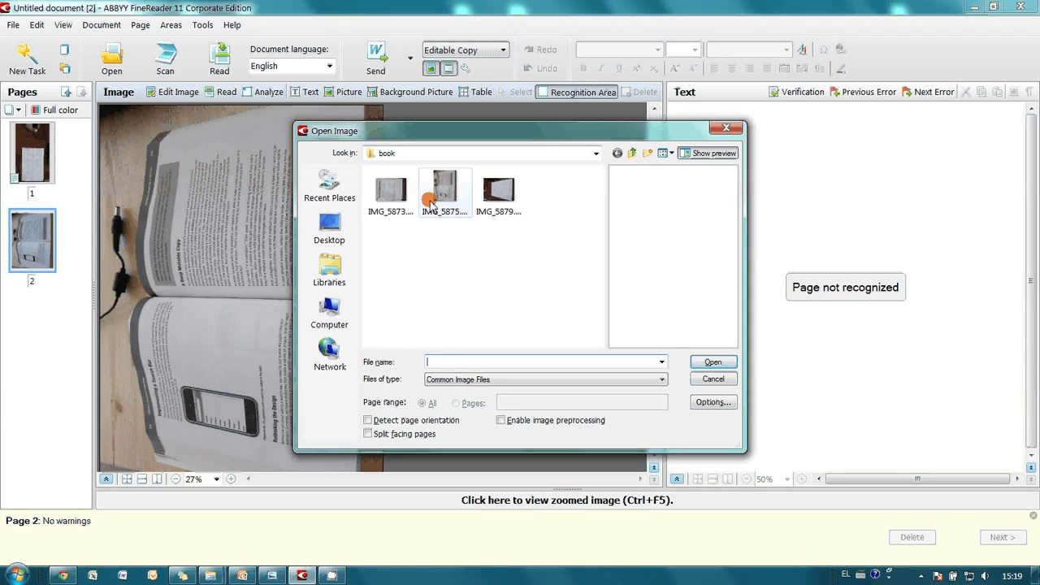
pyautogui.click(430, 203)
pyautogui.click(409, 421)
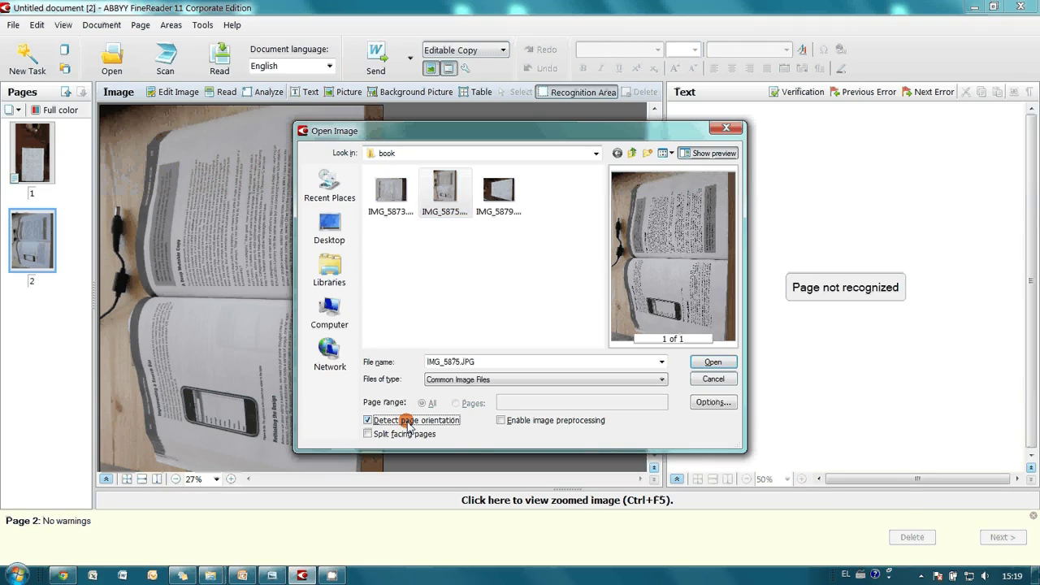
pyautogui.click(406, 435)
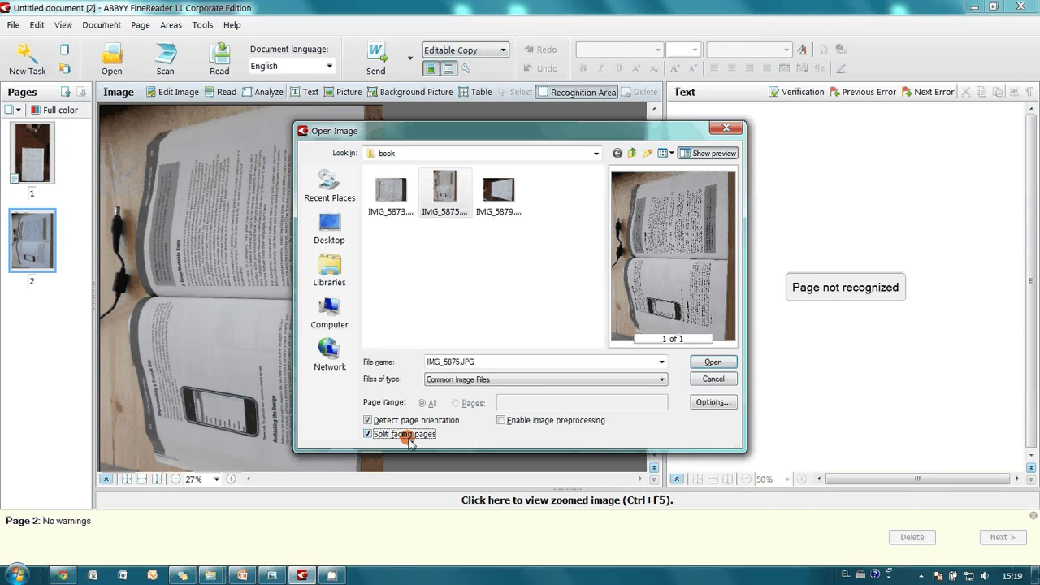
pyautogui.click(542, 423)
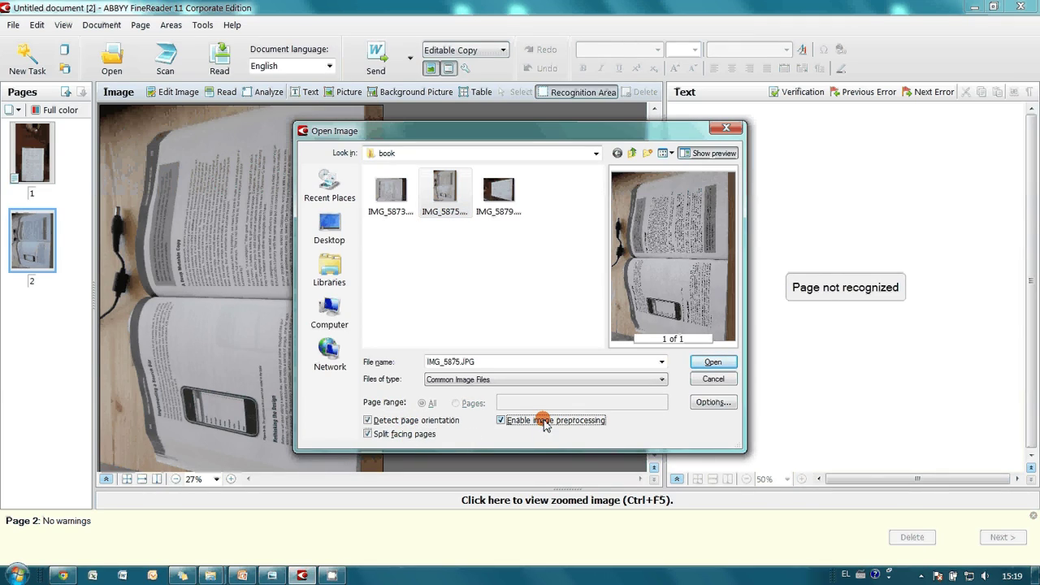
pyautogui.click(718, 366)
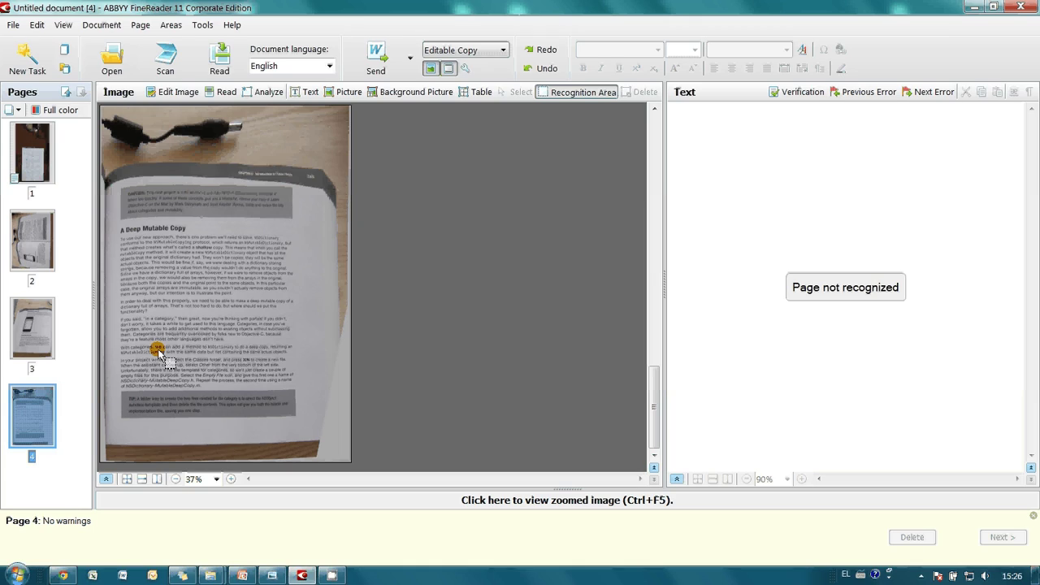
# Draw a recognition area around the 'A Deep Mutable Copy' body text on page 4.
pyautogui.click(41, 321)
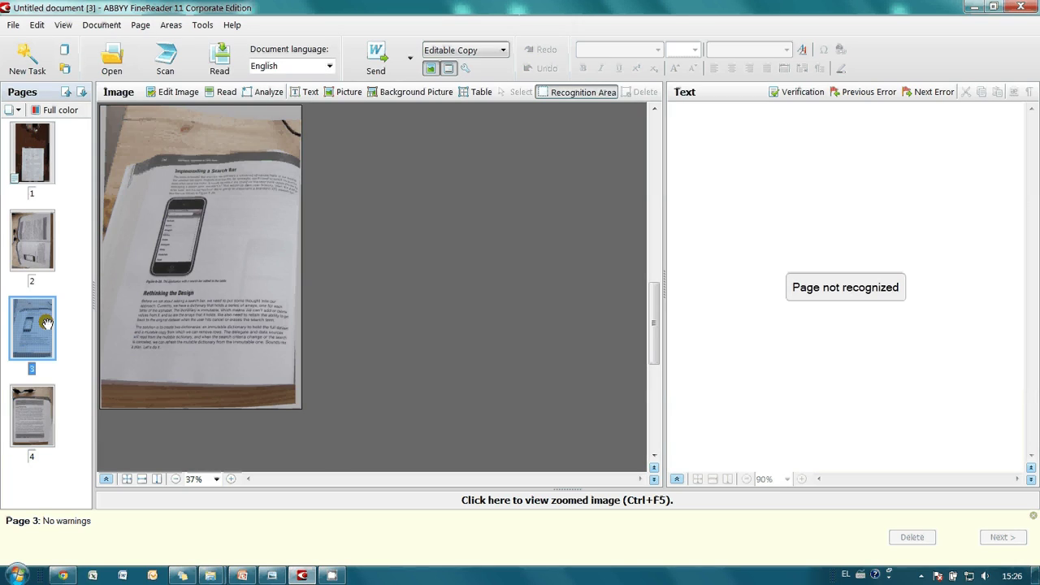
pyautogui.click(42, 397)
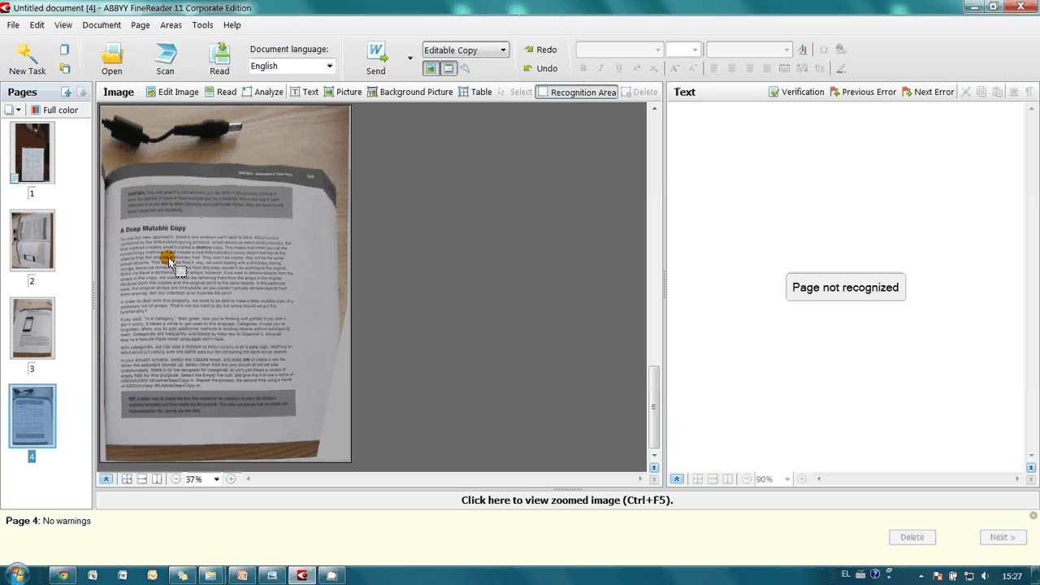
pyautogui.moveTo(115, 222)
pyautogui.mouseDown()
pyautogui.moveTo(276, 280)
pyautogui.moveTo(306, 391)
pyautogui.mouseUp()
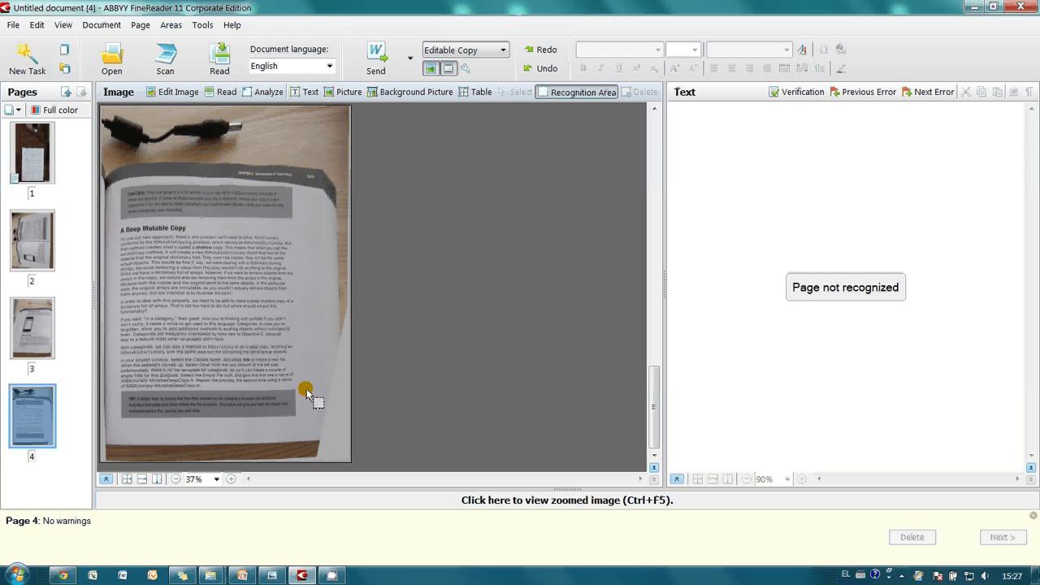
pyautogui.moveTo(306, 392); pyautogui.dragTo(305, 393)
pyautogui.click(299, 215)
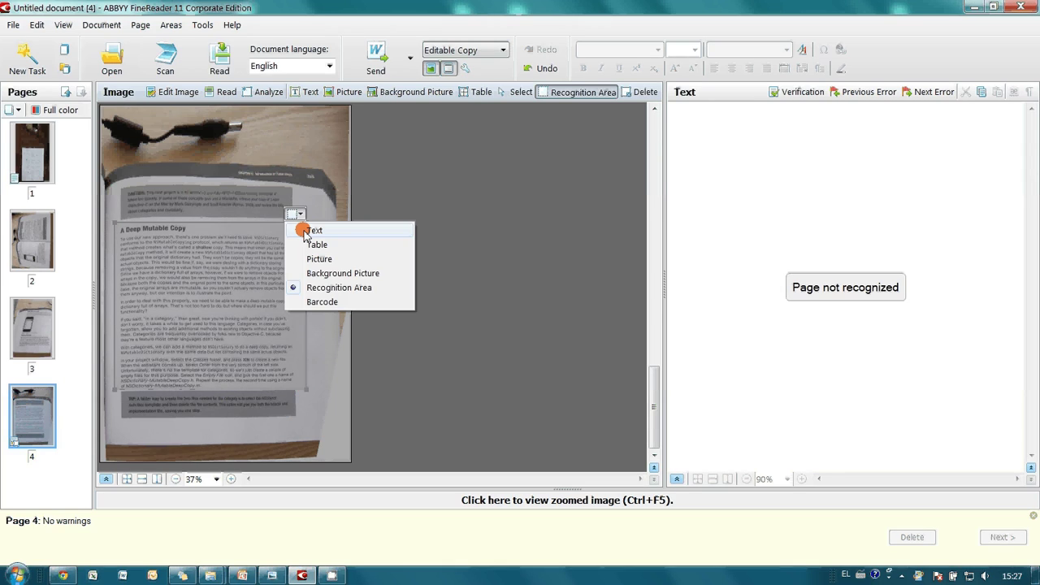
# Set the area type to Text, read page 4, and switch to page 3.
pyautogui.click(307, 230)
pyautogui.rightClick(33, 420)
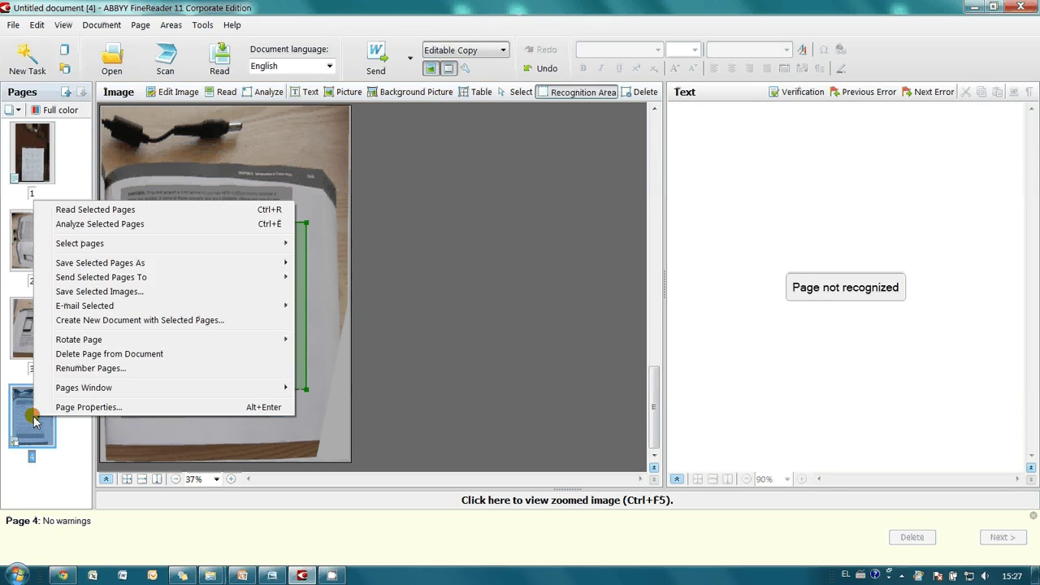
pyautogui.click(88, 210)
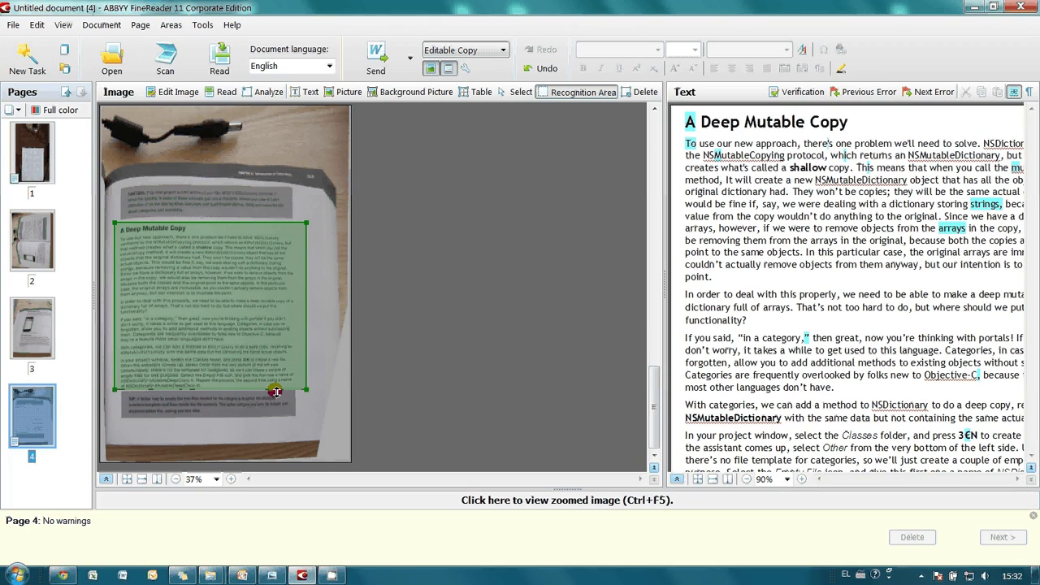
pyautogui.click(40, 328)
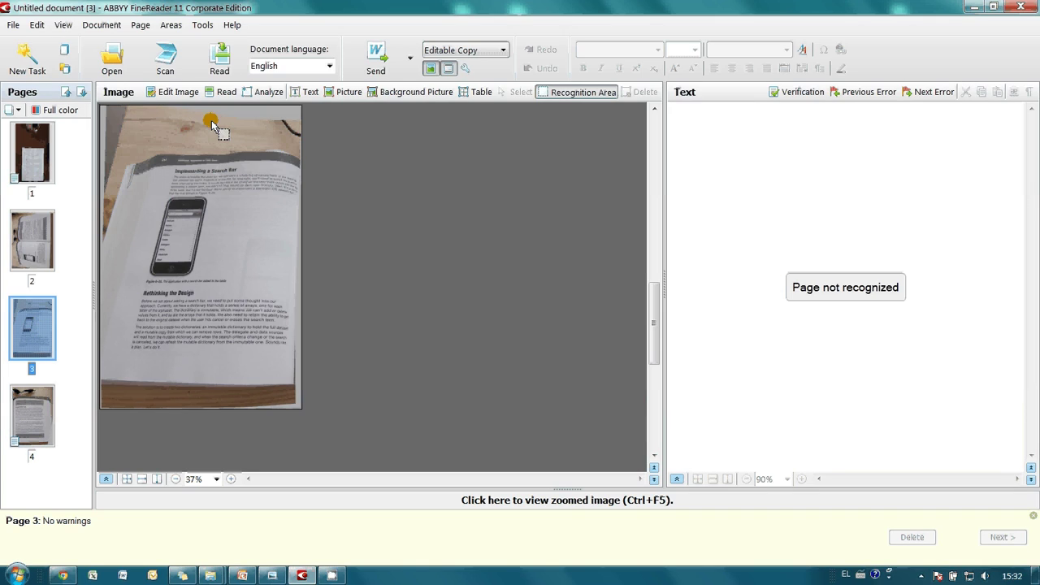
# In the Image Editor, fit the trapezium grid's corners to page 3's text and apply the correction.
pyautogui.click(175, 92)
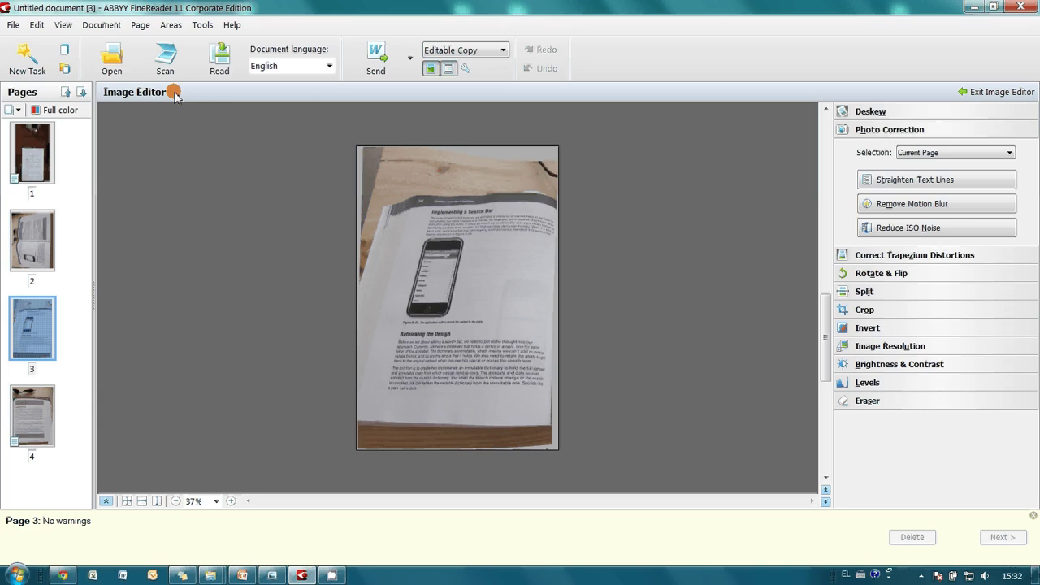
pyautogui.click(918, 254)
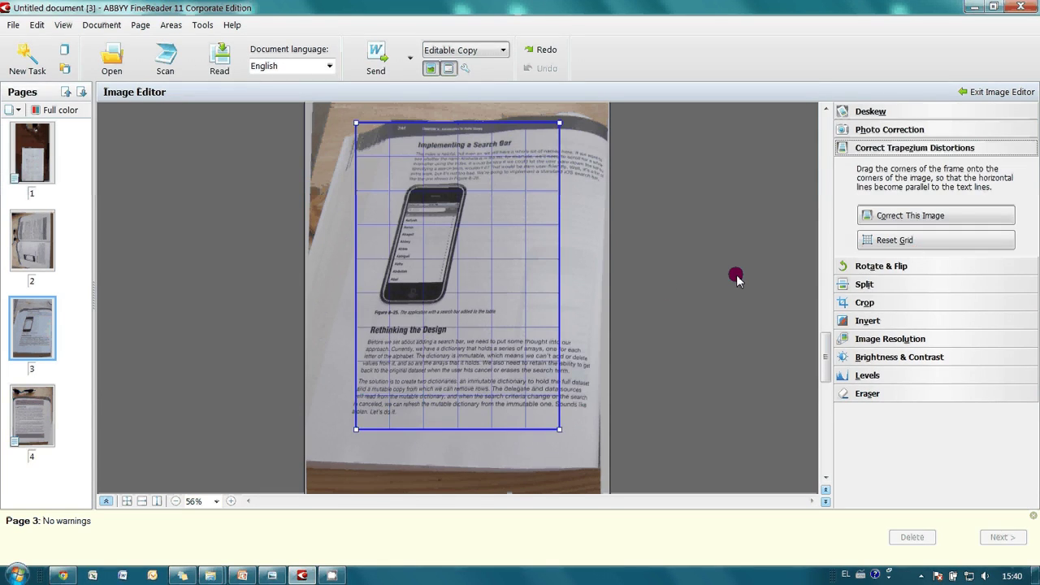
pyautogui.moveTo(357, 430); pyautogui.dragTo(347, 418)
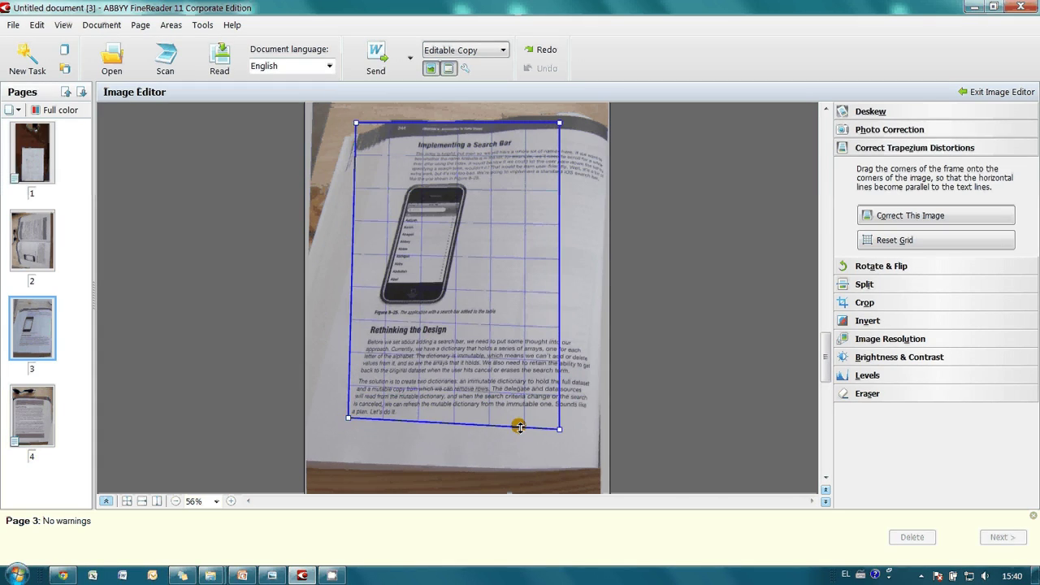
pyautogui.moveTo(558, 428); pyautogui.dragTo(592, 423)
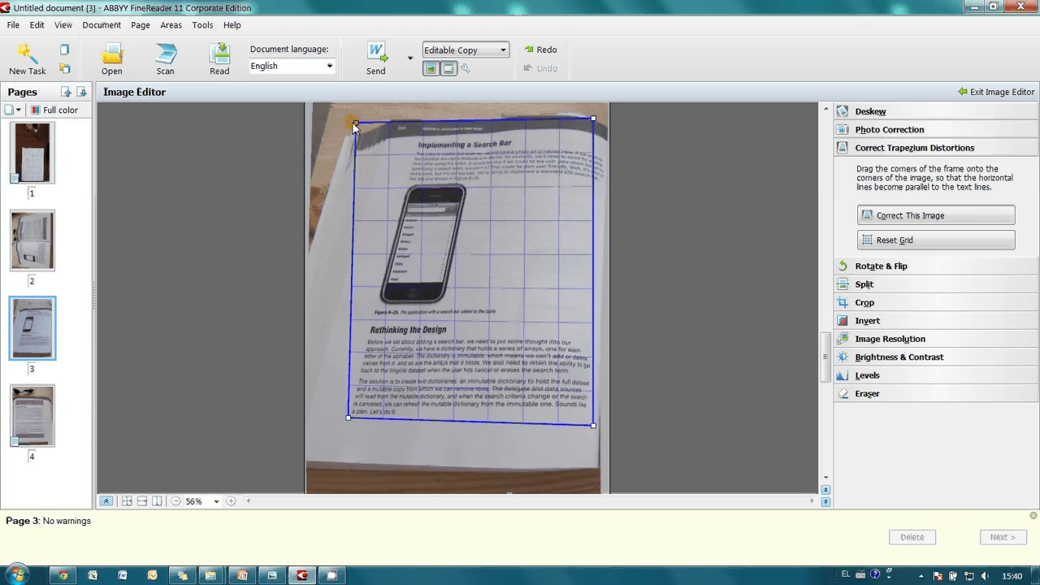
pyautogui.moveTo(355, 123); pyautogui.dragTo(416, 140)
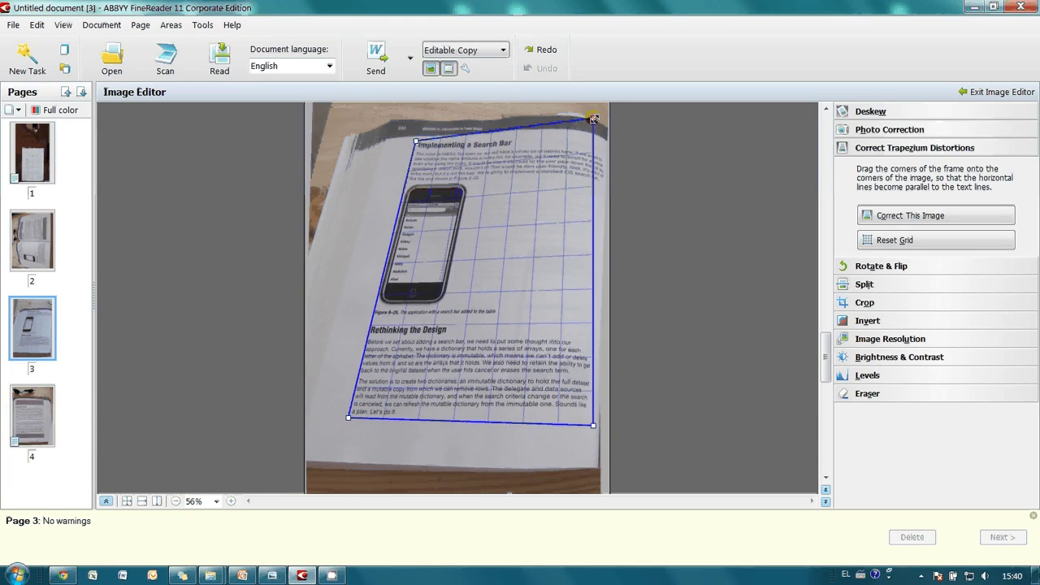
pyautogui.moveTo(594, 118)
pyautogui.mouseDown()
pyautogui.moveTo(610, 128)
pyautogui.moveTo(606, 137)
pyautogui.mouseUp()
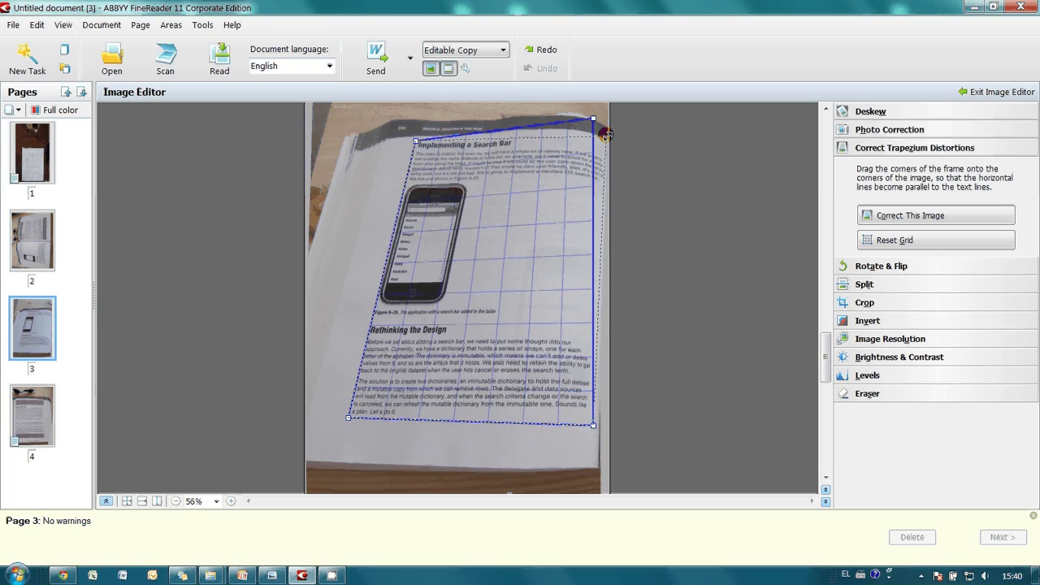
pyautogui.moveTo(606, 136); pyautogui.dragTo(608, 134)
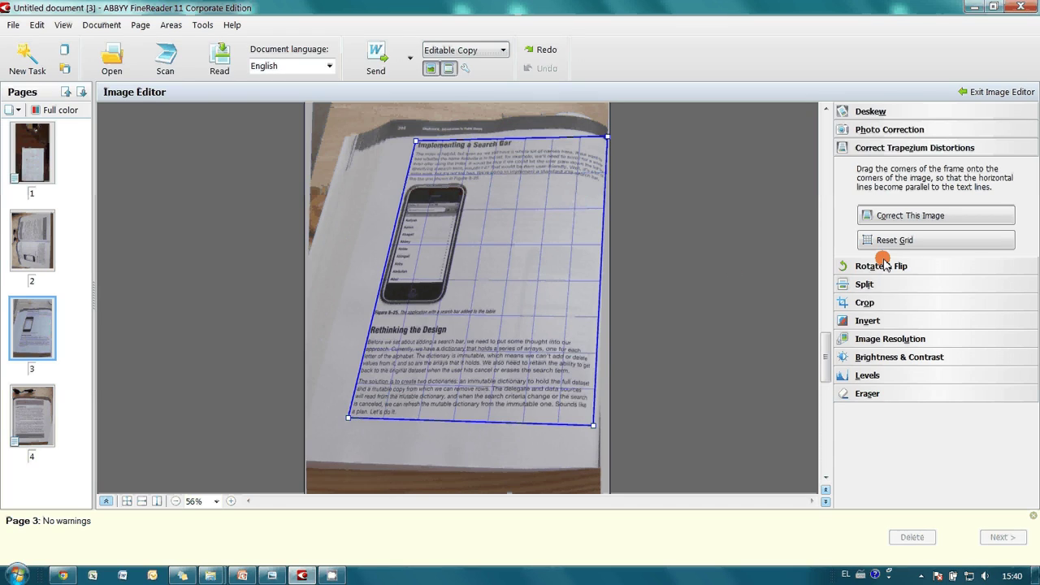
pyautogui.click(920, 216)
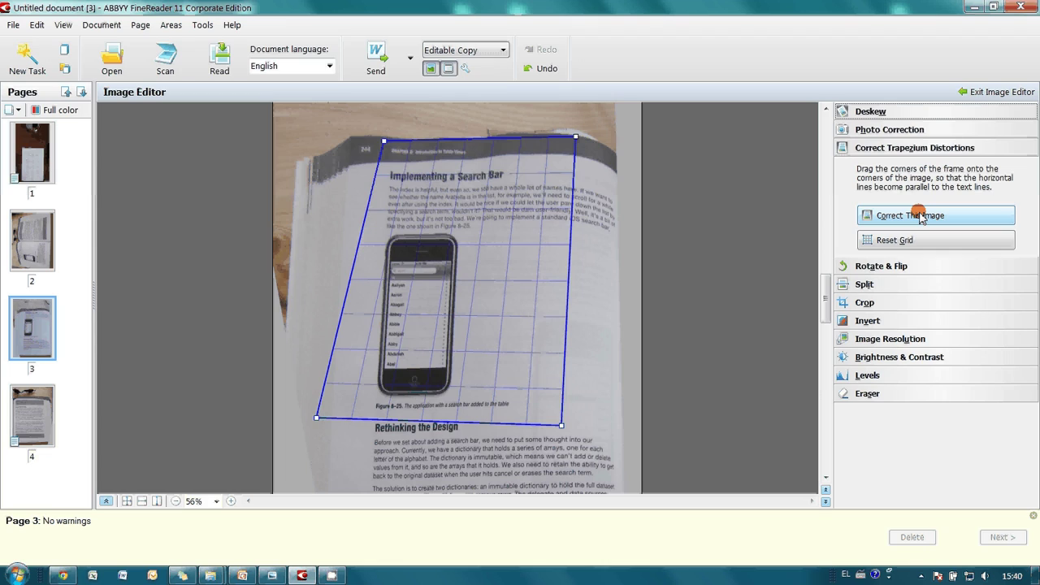
# Straighten page 3's text lines with Photo Correction and exit the Image Editor.
pyautogui.click(909, 131)
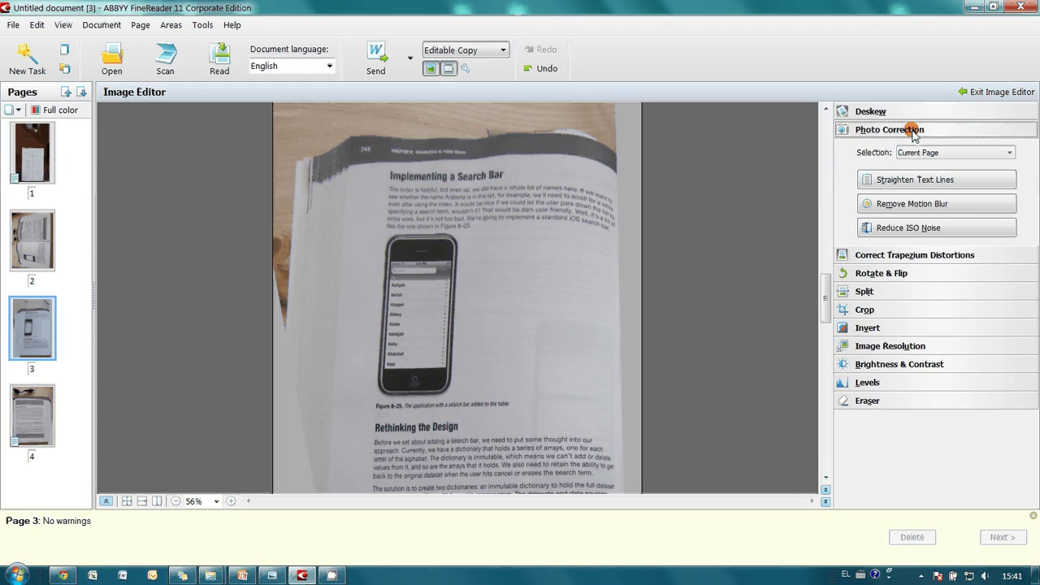
pyautogui.click(906, 186)
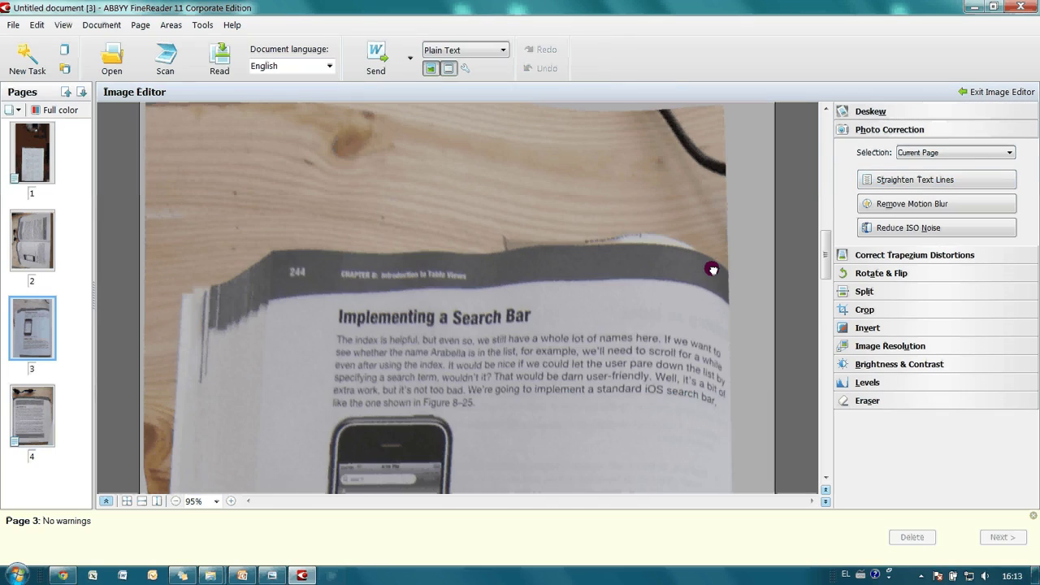
pyautogui.click(999, 93)
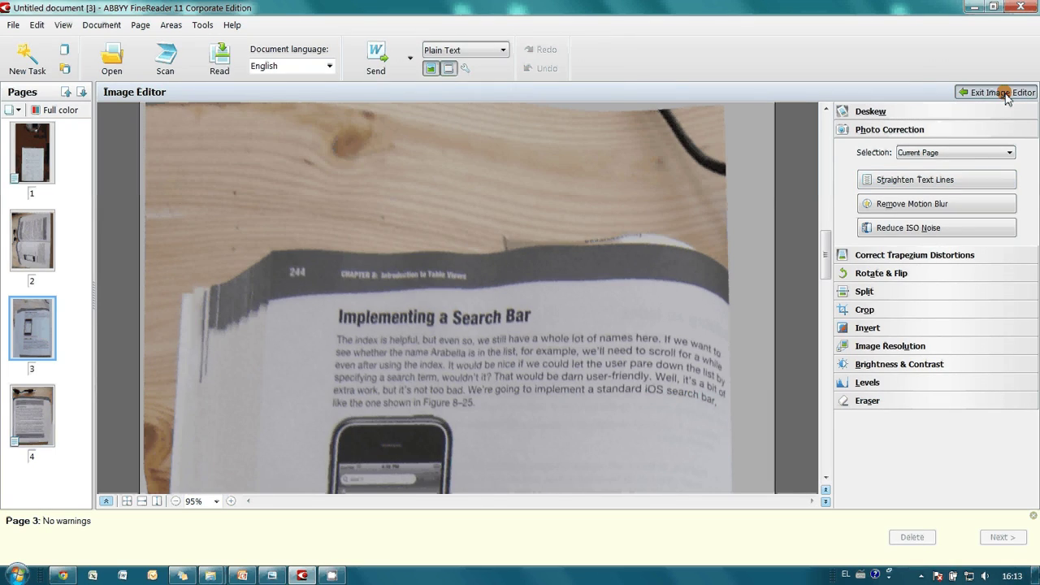
# Mark the 'Implementing a Search Bar' section as a Text area.
pyautogui.moveTo(439, 477); pyautogui.dragTo(498, 476)
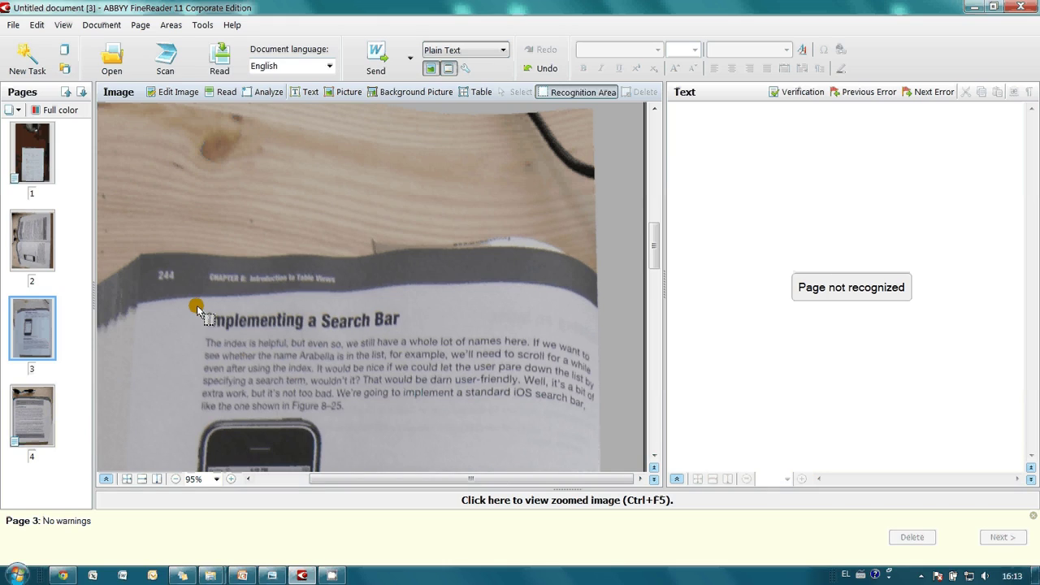
pyautogui.moveTo(196, 307)
pyautogui.mouseDown()
pyautogui.moveTo(422, 387)
pyautogui.moveTo(597, 414)
pyautogui.mouseUp()
pyautogui.moveTo(597, 415); pyautogui.dragTo(597, 414)
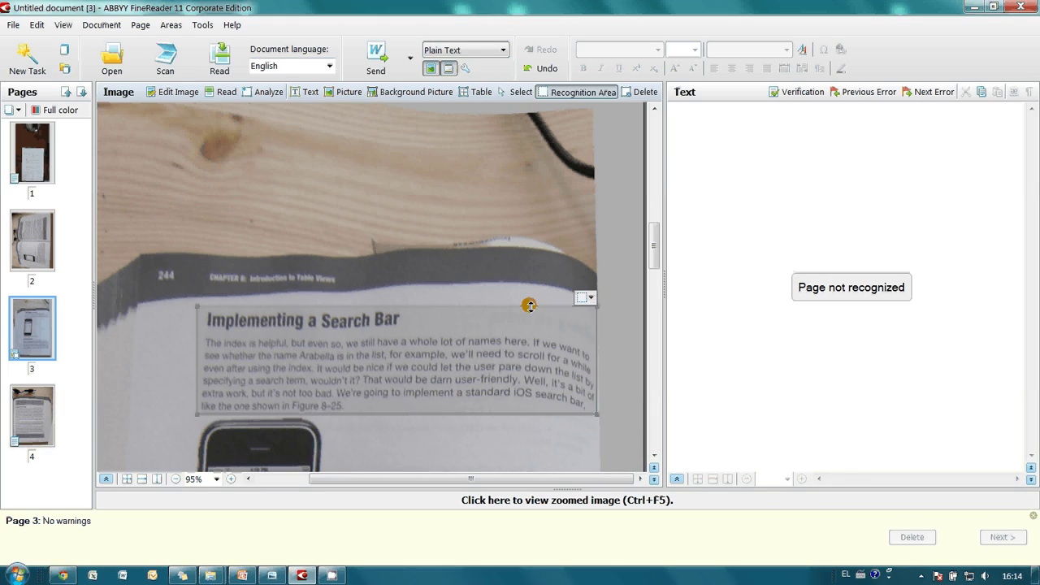
pyautogui.moveTo(529, 306); pyautogui.dragTo(529, 308)
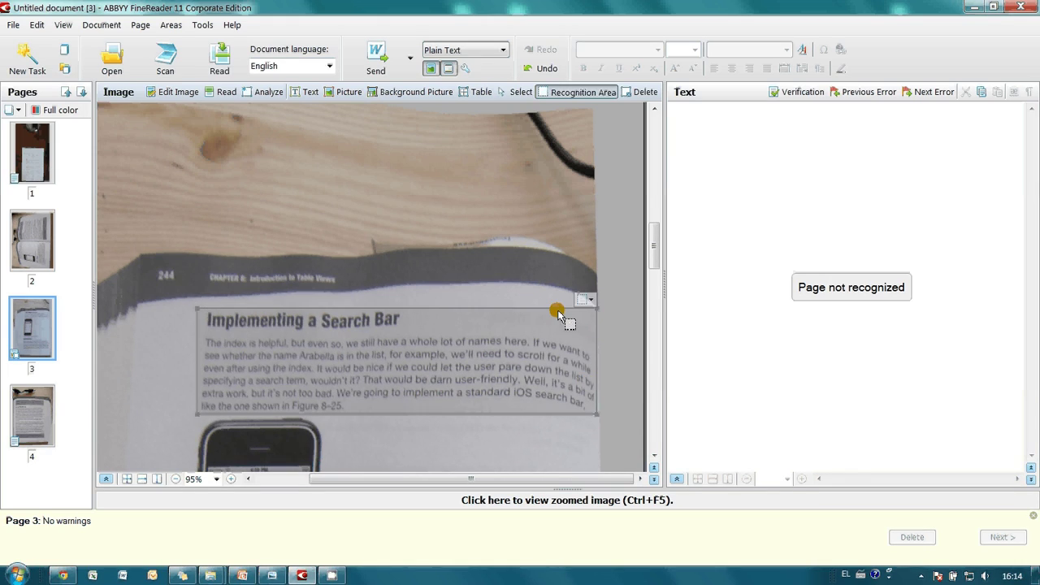
pyautogui.click(592, 301)
pyautogui.click(560, 313)
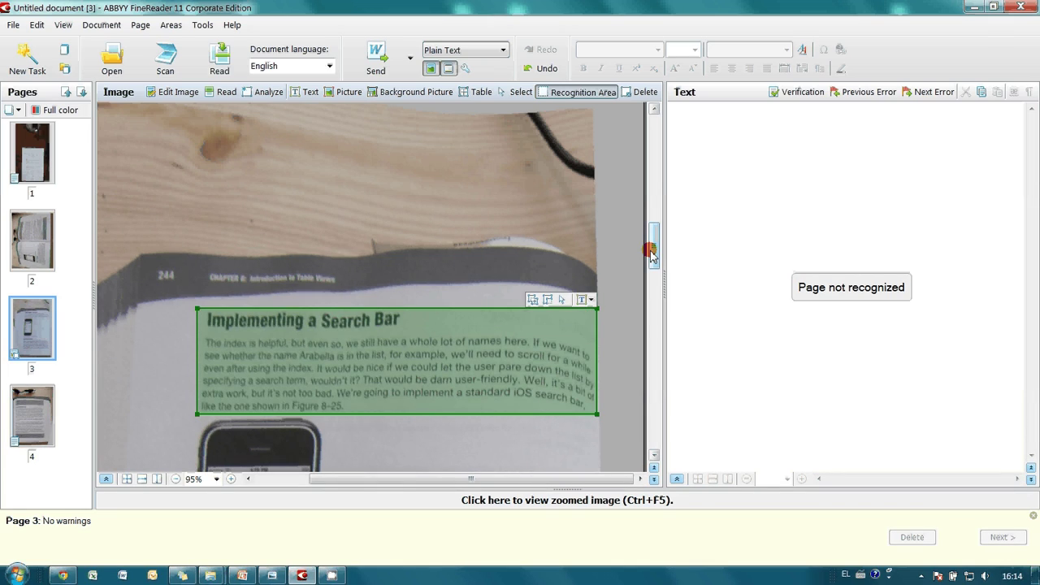
# Mark the 'Rethinking the Design' section as a Text area.
pyautogui.moveTo(654, 265); pyautogui.dragTo(653, 350)
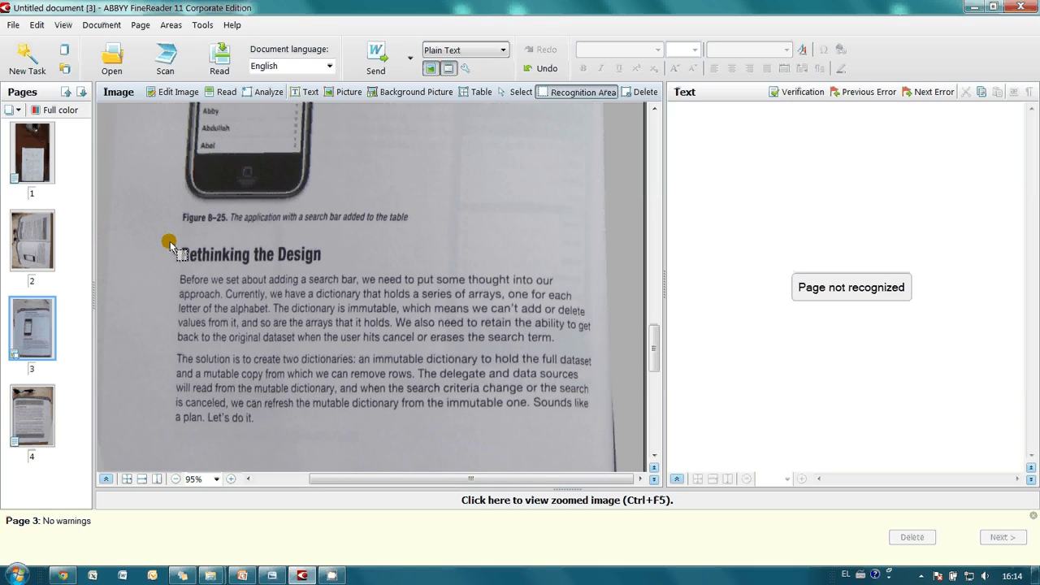
pyautogui.moveTo(170, 244); pyautogui.dragTo(597, 424)
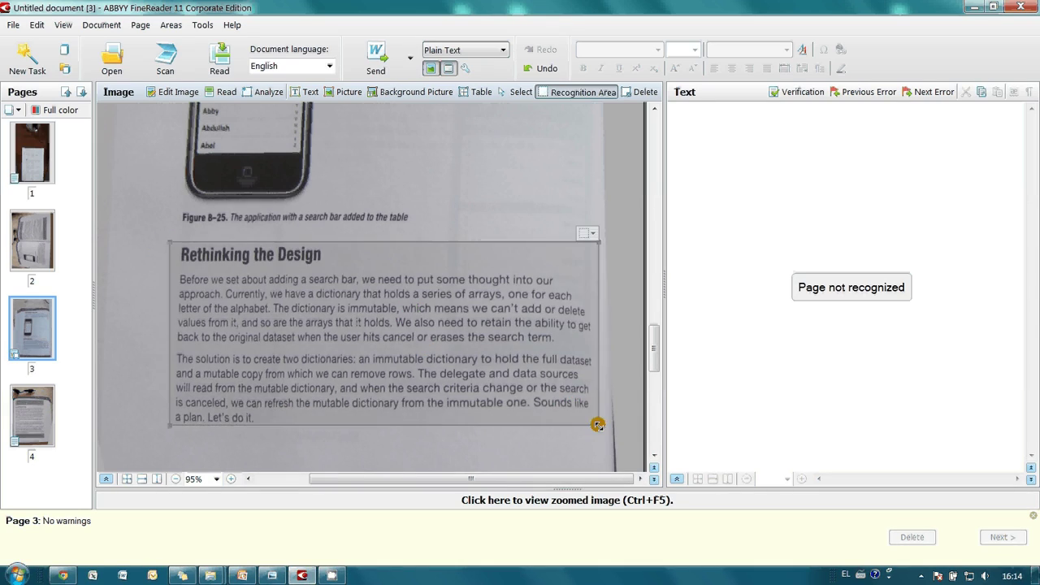
pyautogui.click(588, 233)
pyautogui.click(496, 246)
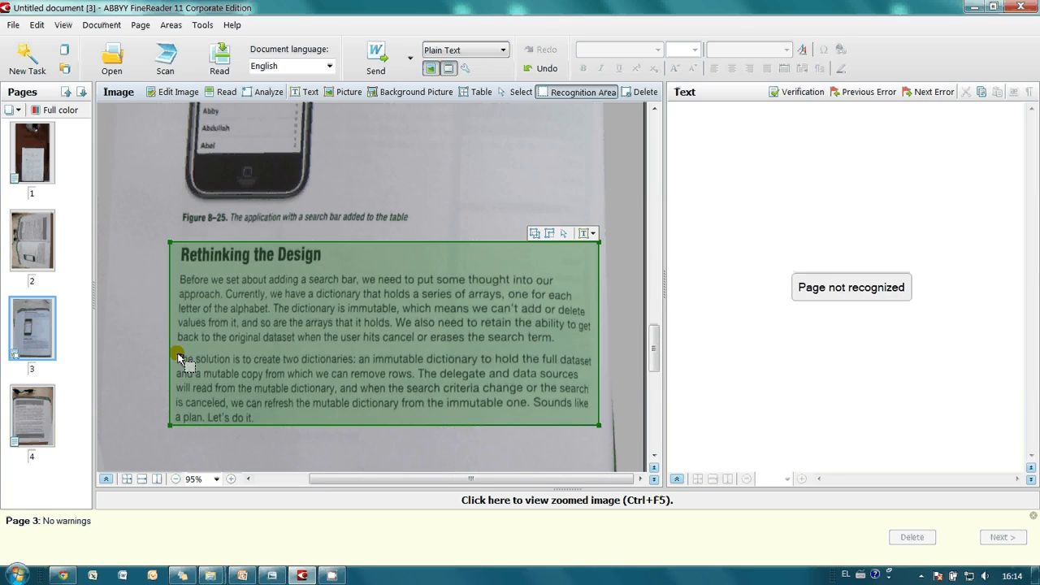
# Run Read Selected Pages on the page 3 thumbnail to recognize its marked text areas.
pyautogui.rightClick(50, 323)
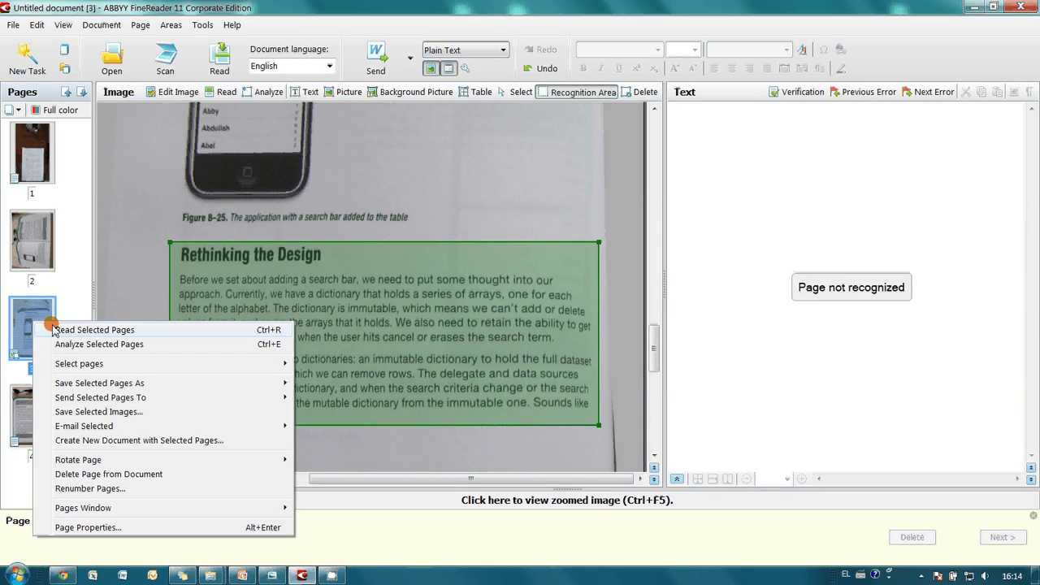
pyautogui.click(52, 329)
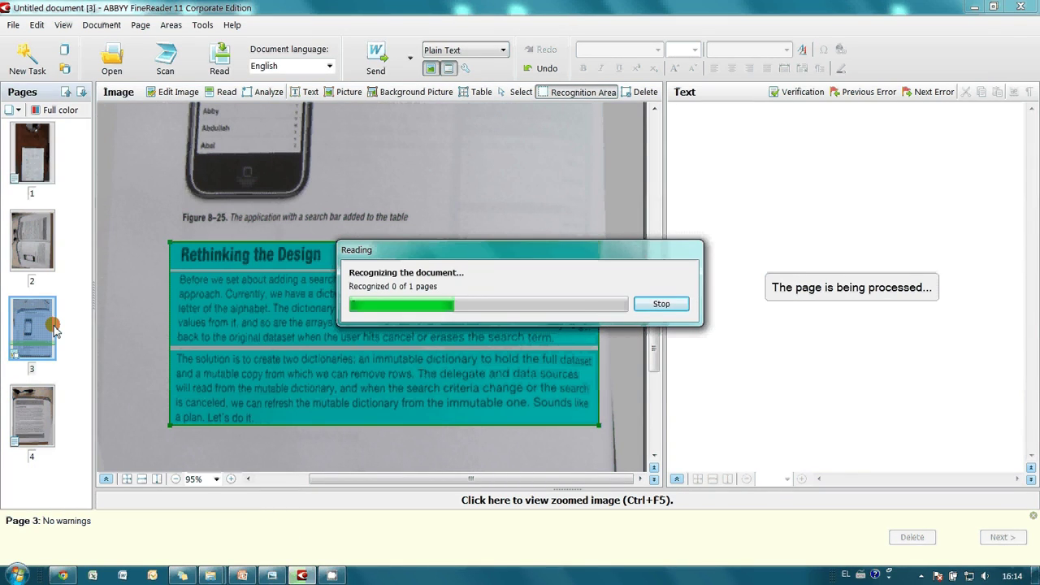